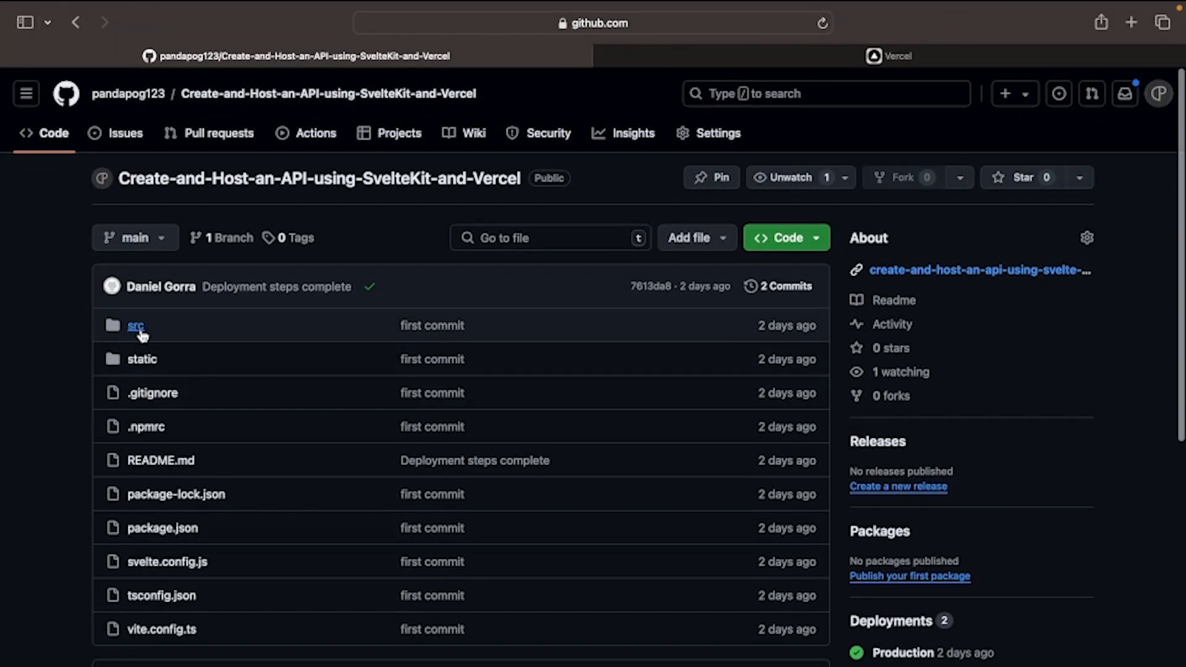
# Examine the SvelteKit API repository's file list and the README instructions for duplicating and hosting the project
pyautogui.scroll(-7, 140, 343)
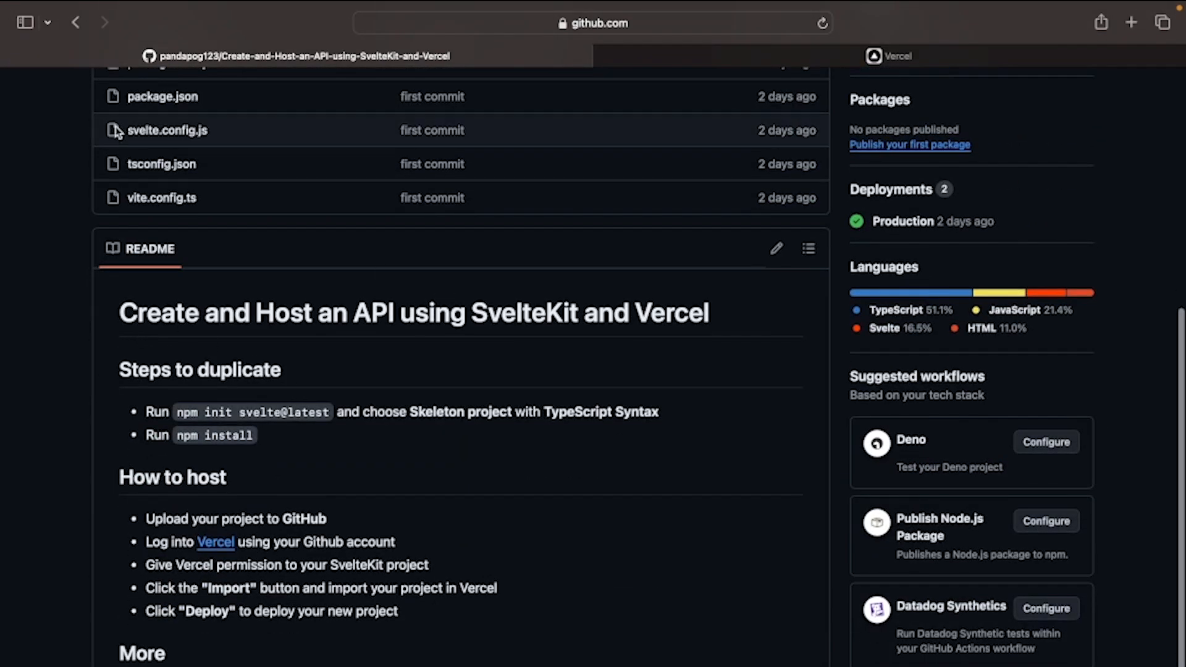
pyautogui.scroll(7, 298, 404)
pyautogui.scroll(-3, 178, 336)
pyautogui.scroll(-1, 178, 336)
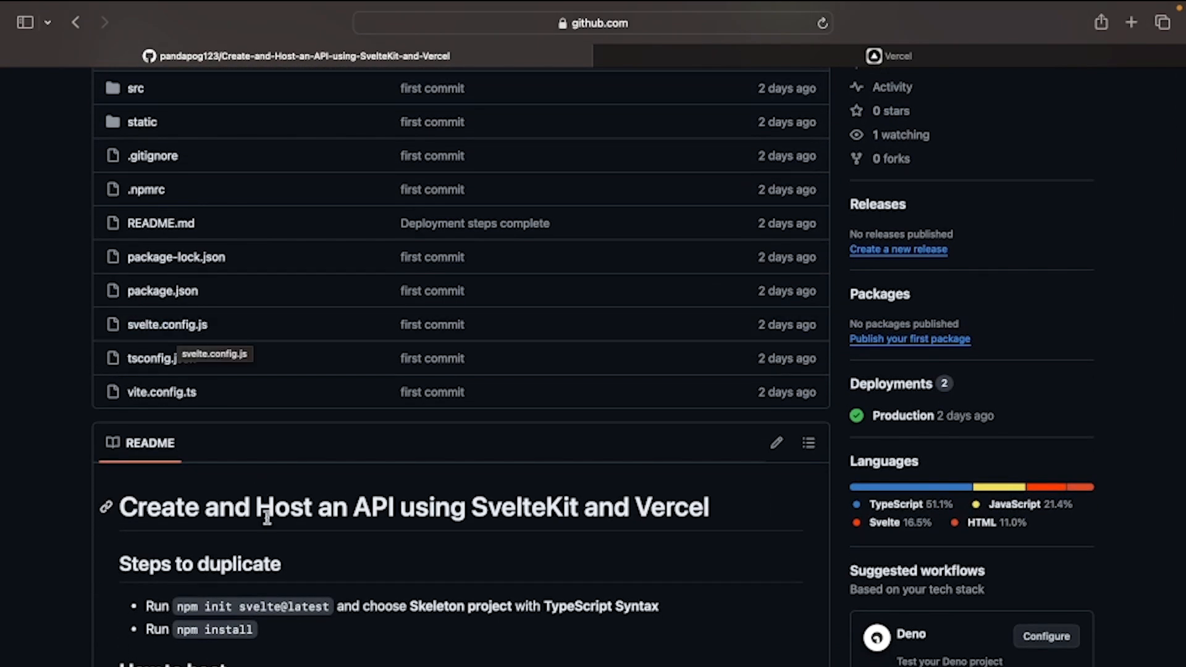
pyautogui.scroll(-4, 266, 512)
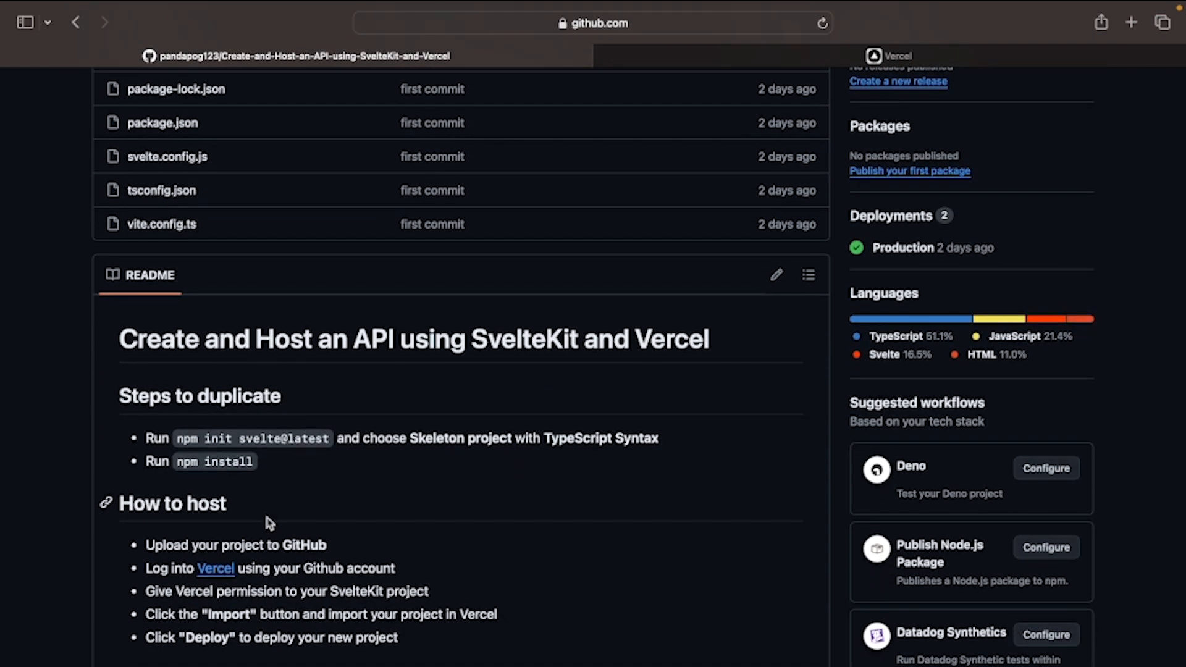
pyautogui.scroll(8, 224, 449)
# Switch to VS Code and start the development server by running npm run dev in a terminal
pyautogui.hotkey('ctrl', 'Left')
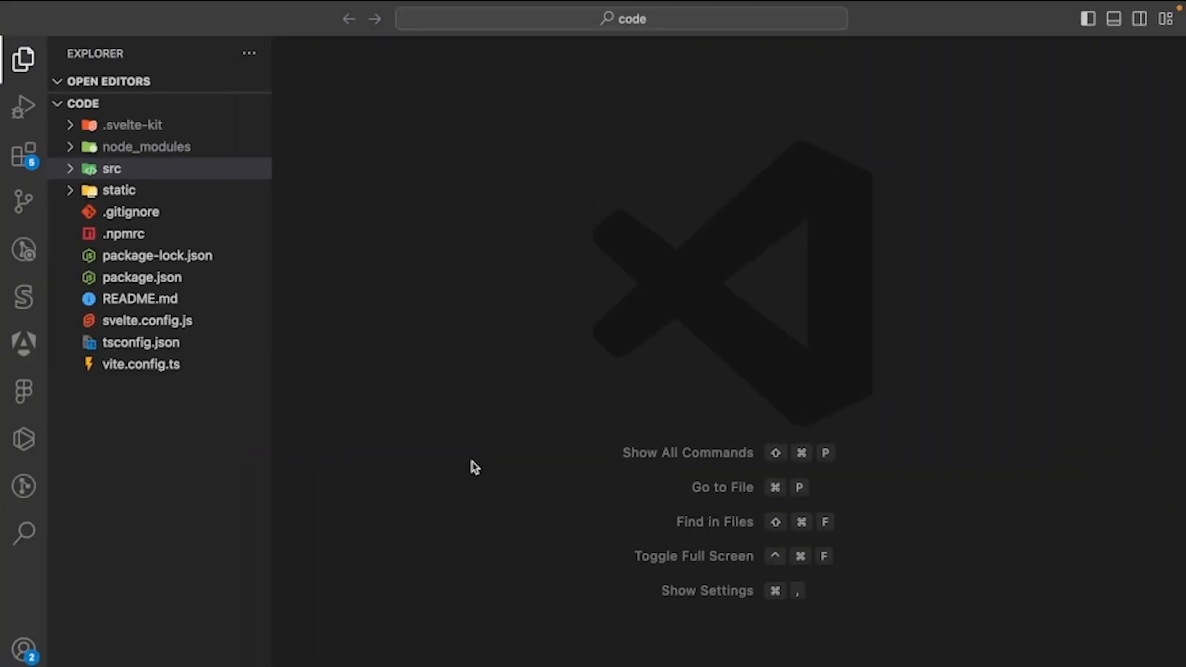
pyautogui.hotkey('ctrl', '`')
pyautogui.write('npm run dev')
pyautogui.press('Return')
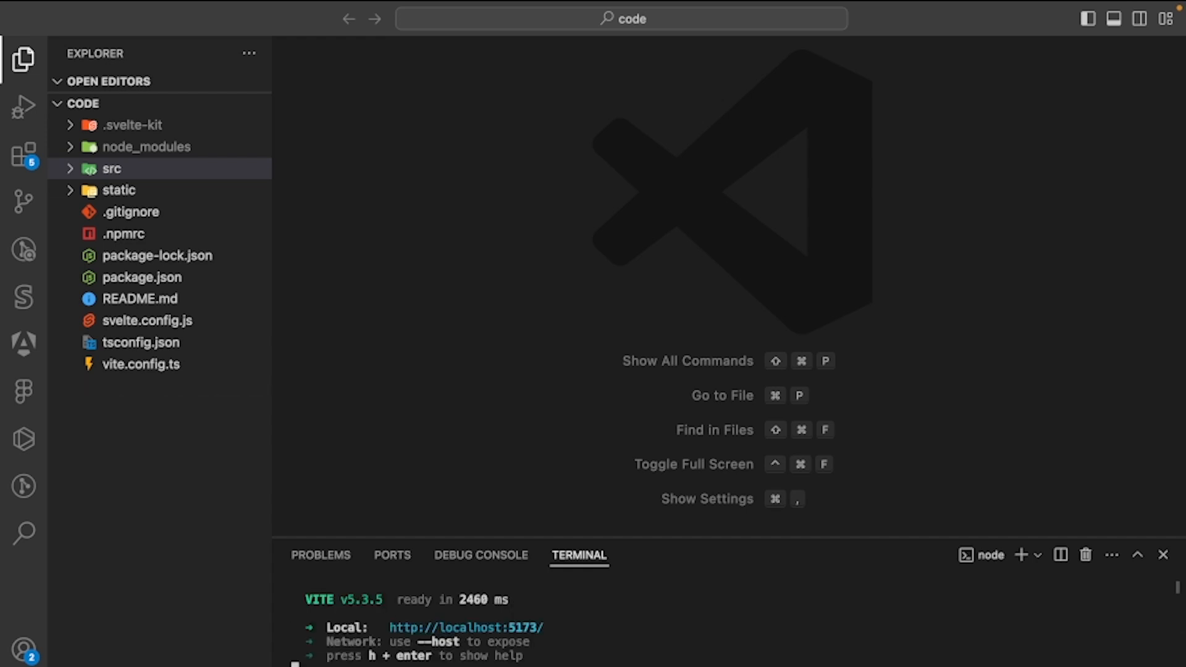
# Open the local site at localhost:5173 in the browser, go to its Form page and generate a random number
pyautogui.keyDown('super'); pyautogui.click(494, 627); pyautogui.keyUp('super')
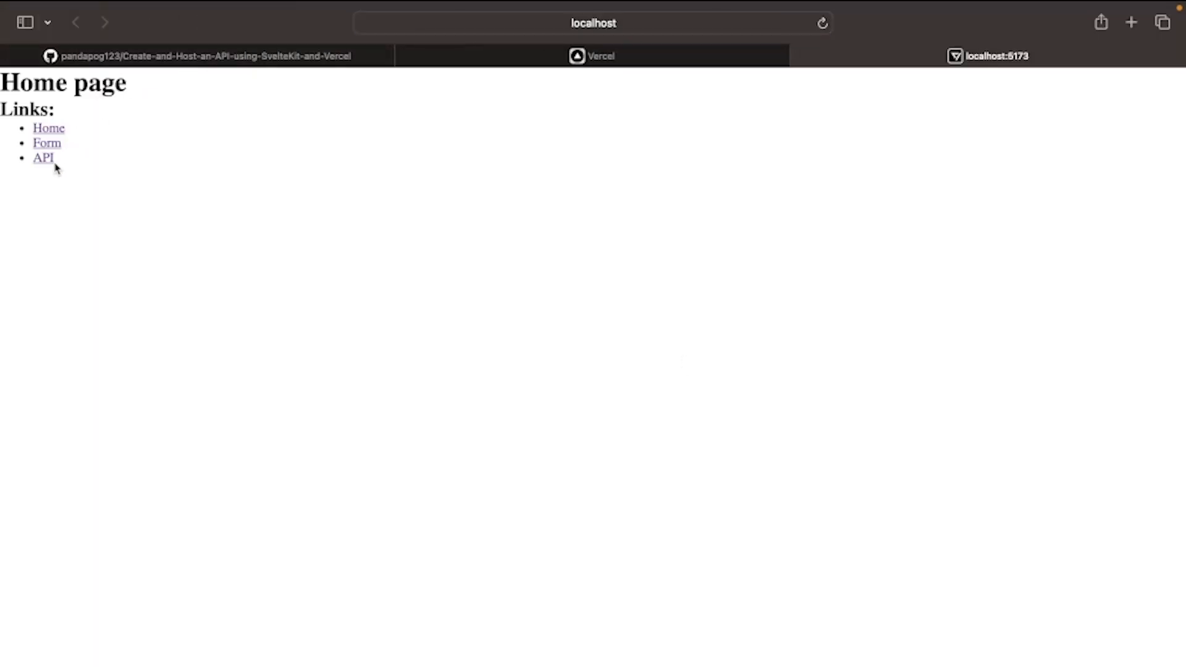
pyautogui.click(53, 143)
pyautogui.click(67, 110)
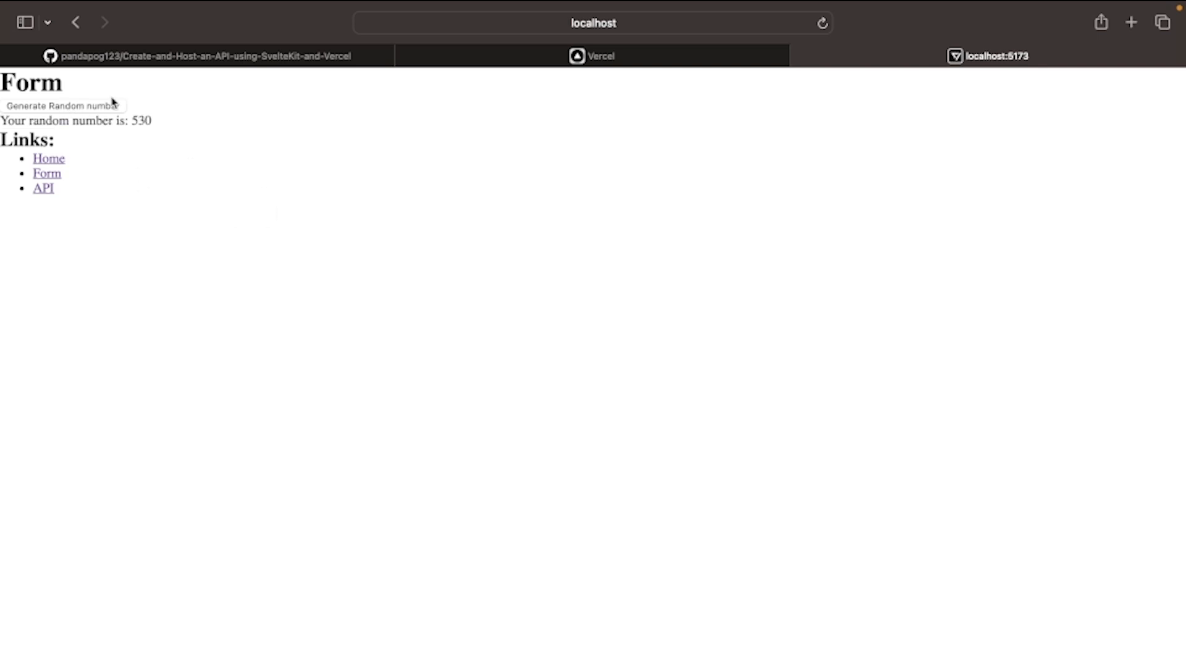
# View the site's API page, then load the users endpoint at localhost:5173/api/users
pyautogui.click(40, 190)
pyautogui.moveTo(39, 84); pyautogui.dragTo(191, 82)
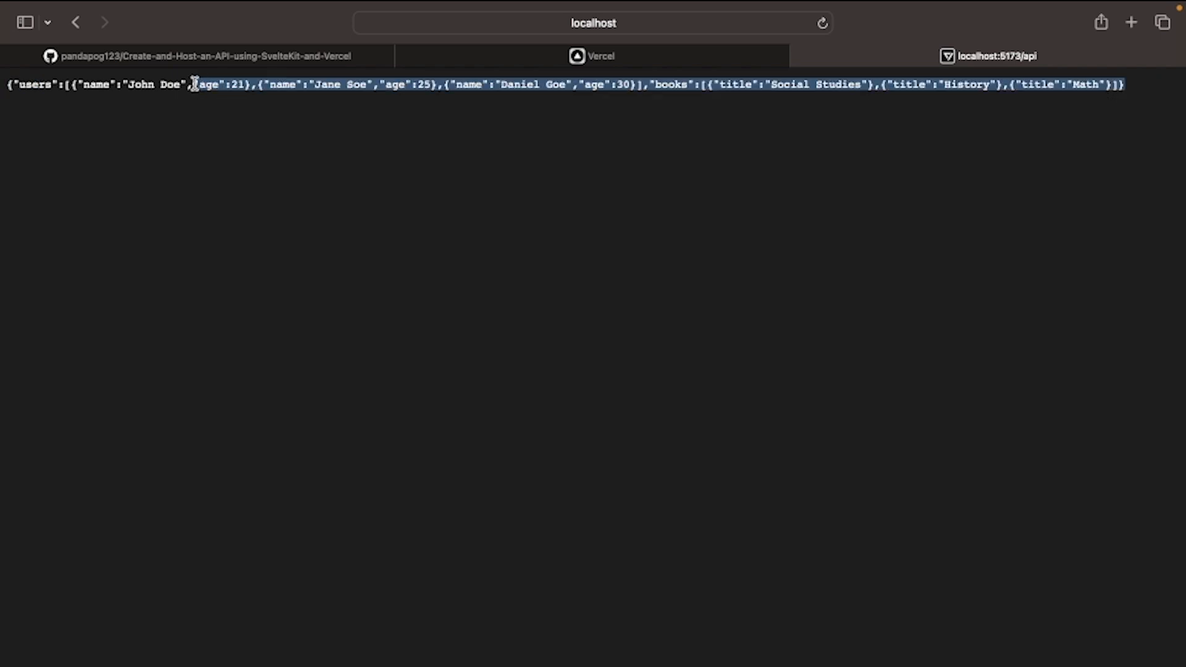
pyautogui.click(707, 21)
pyautogui.press('Right')
pyautogui.write('/users')
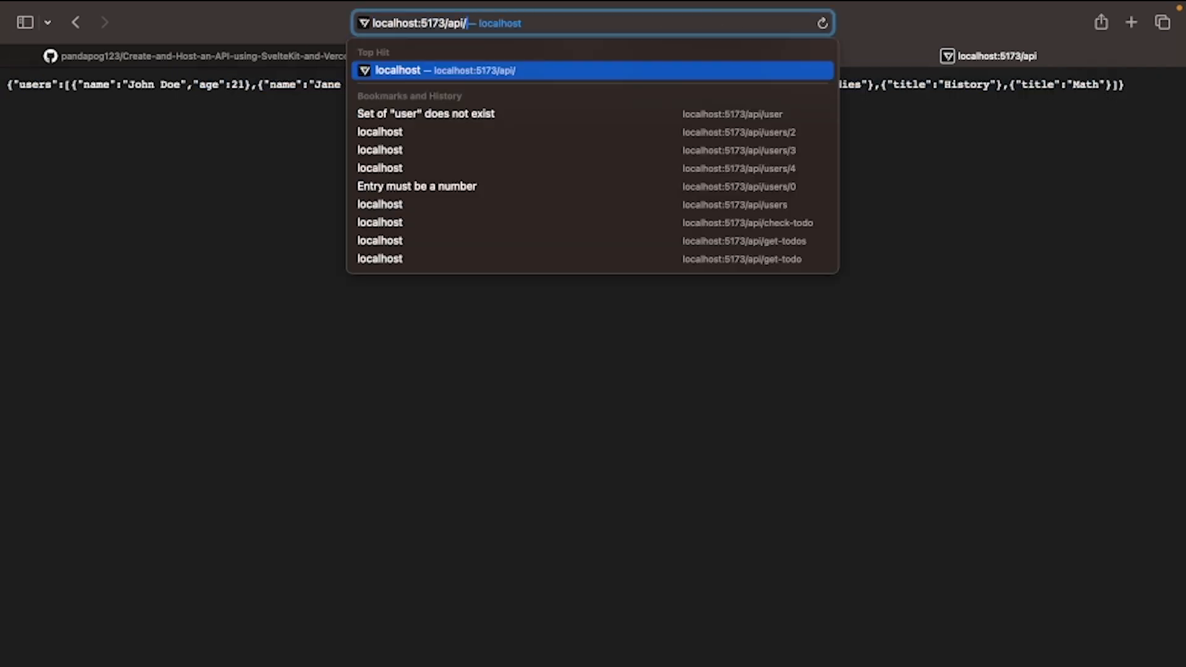
pyautogui.press('Return')
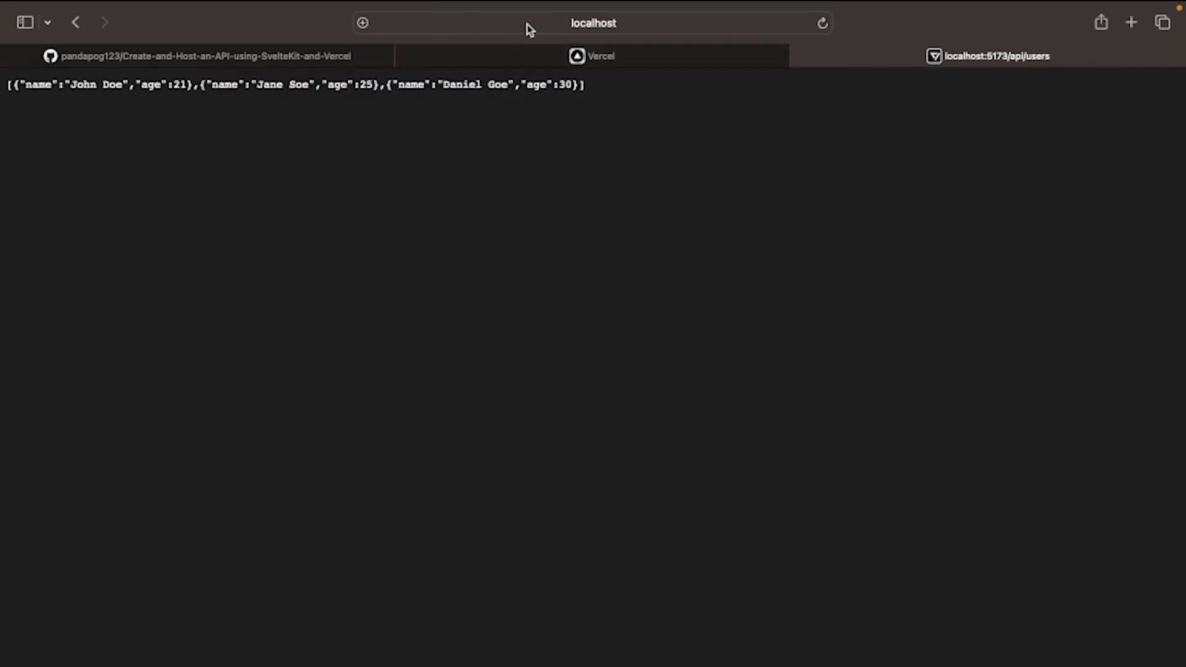
# Go back to the local site's home page, then close the site and return to the Vercel dashboard
pyautogui.click(69, 23)
pyautogui.click(69, 23)
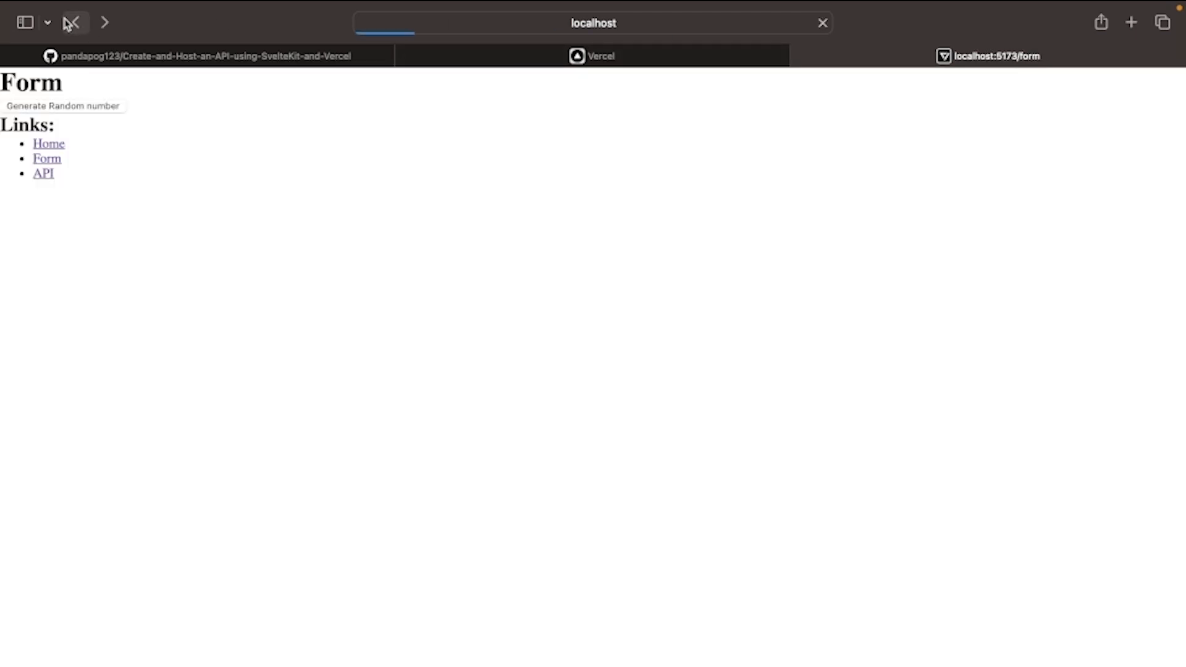
pyautogui.click(71, 22)
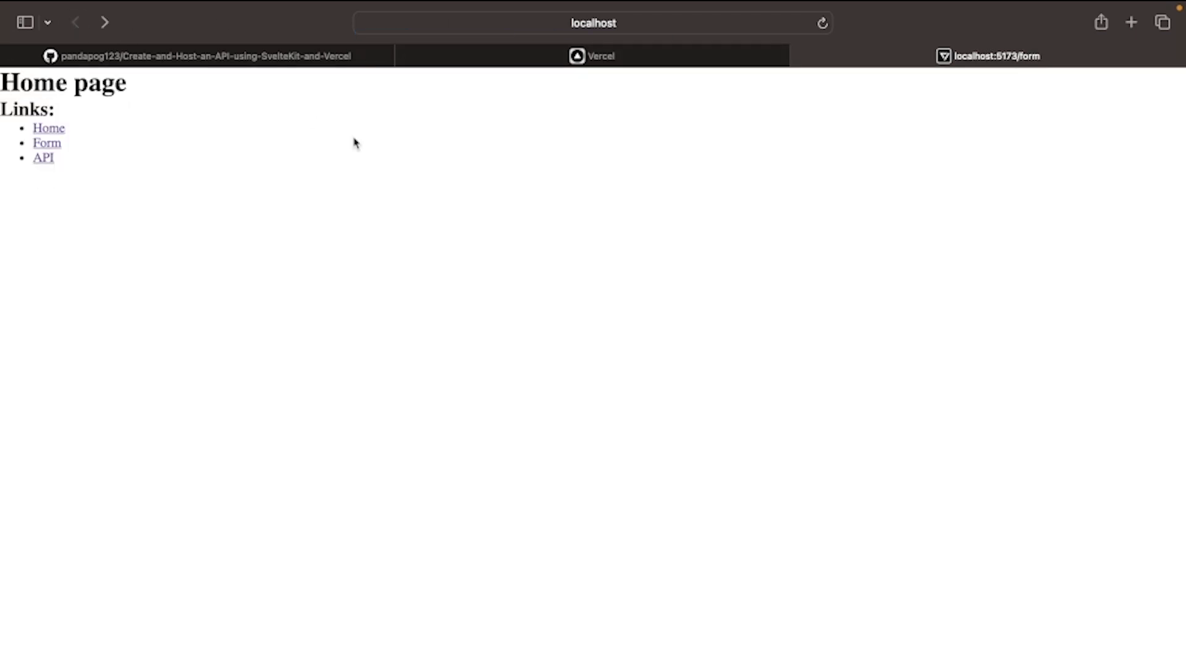
pyautogui.click(800, 56)
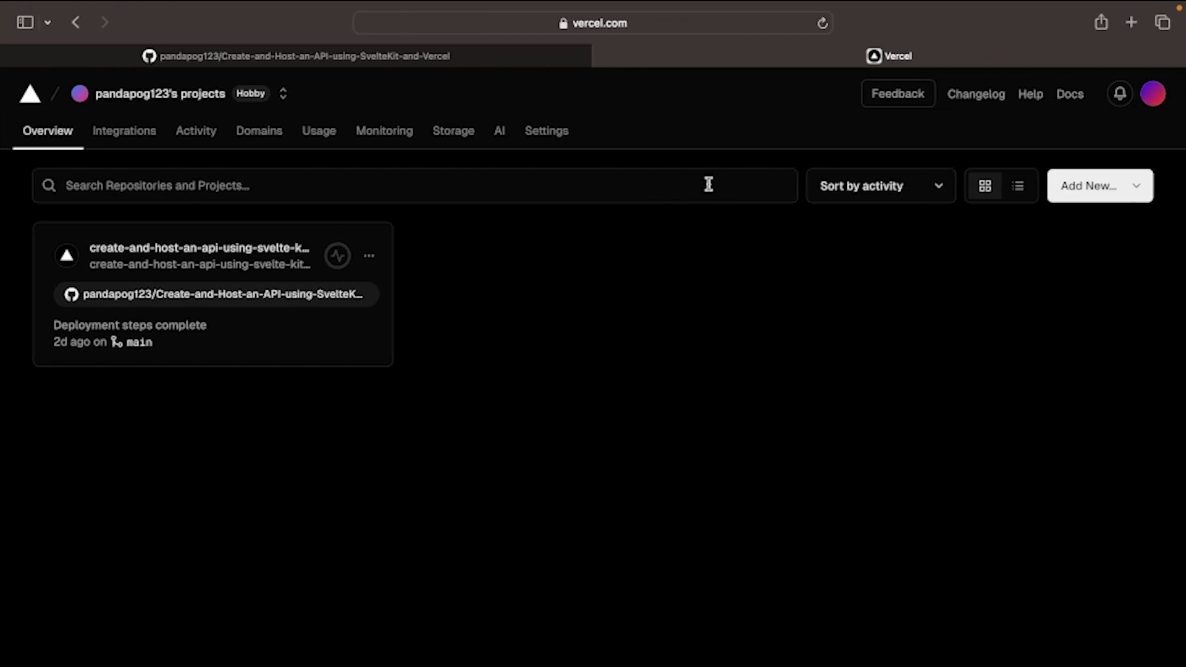
# Switch to VS Code and kill the terminal running the development server
pyautogui.hotkey('ctrl', 'Left')
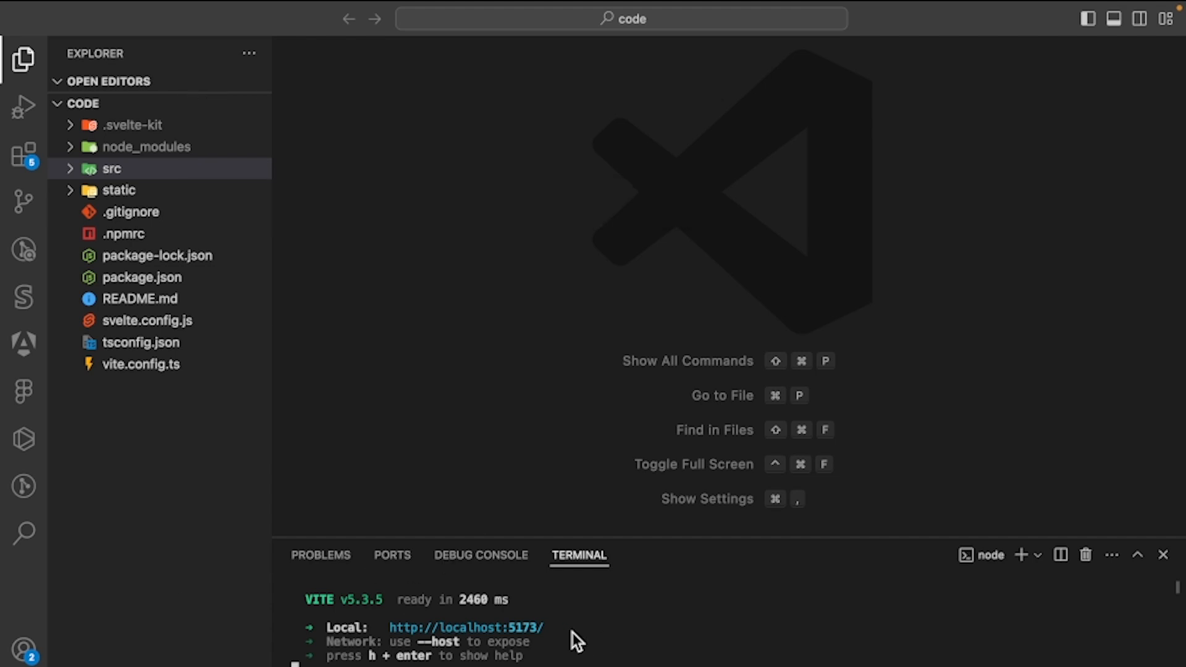
pyautogui.click(1086, 554)
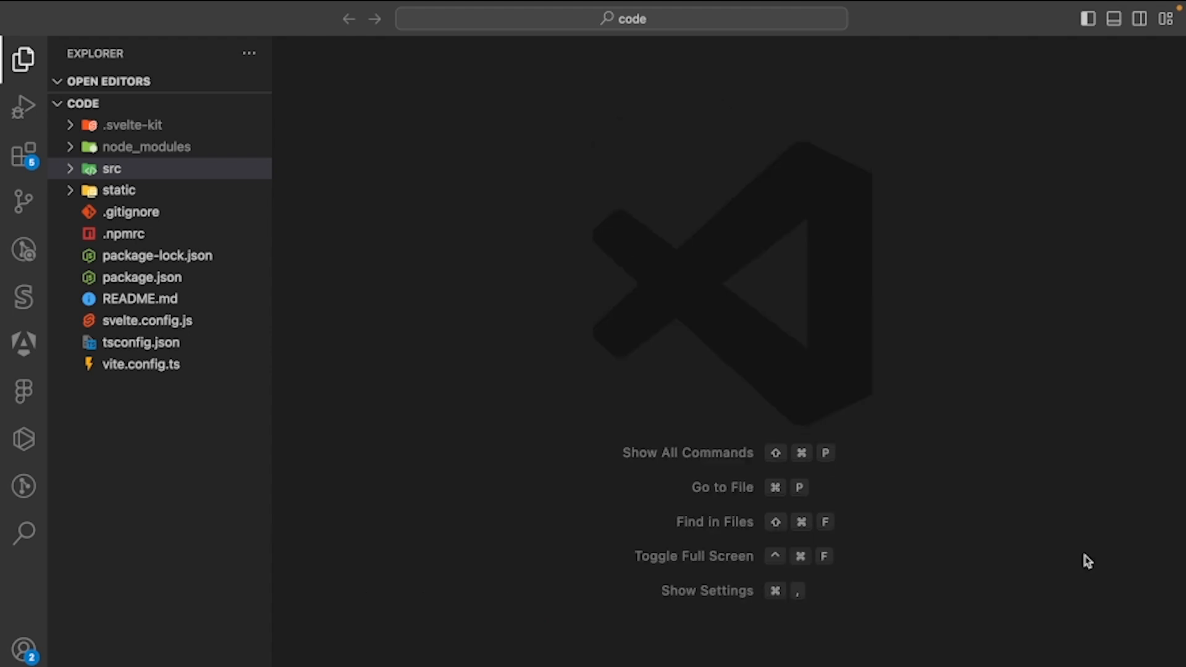
pyautogui.hotkey('ctrl', 'Right')
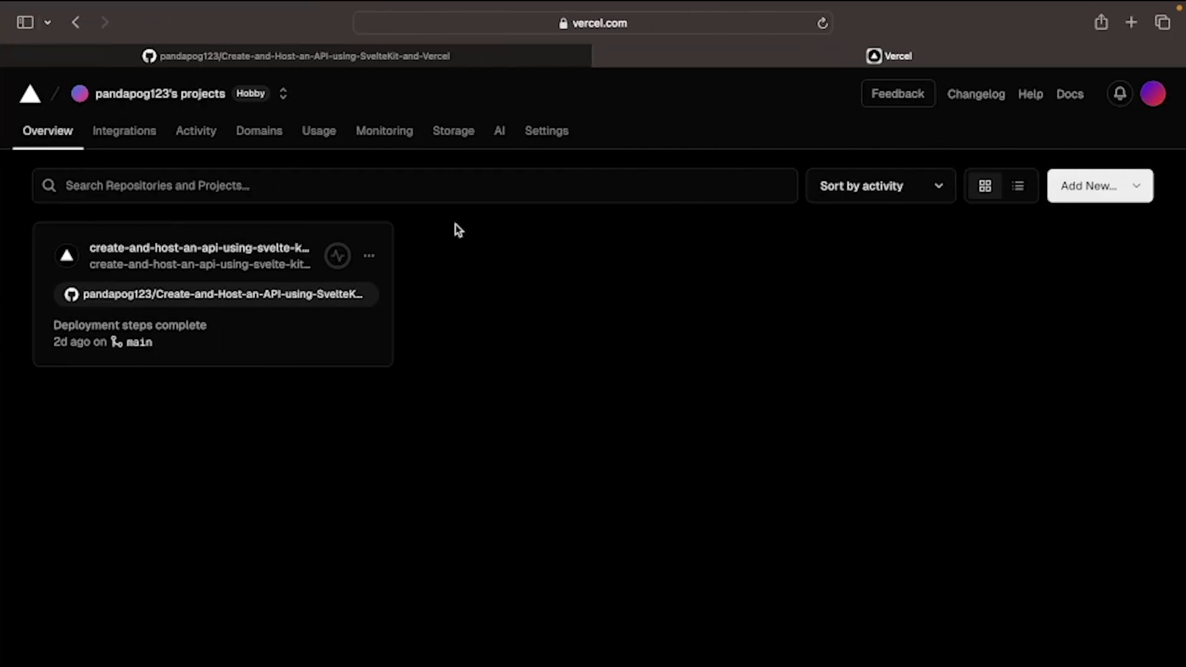
pyautogui.hotkey('ctrl', 'Left')
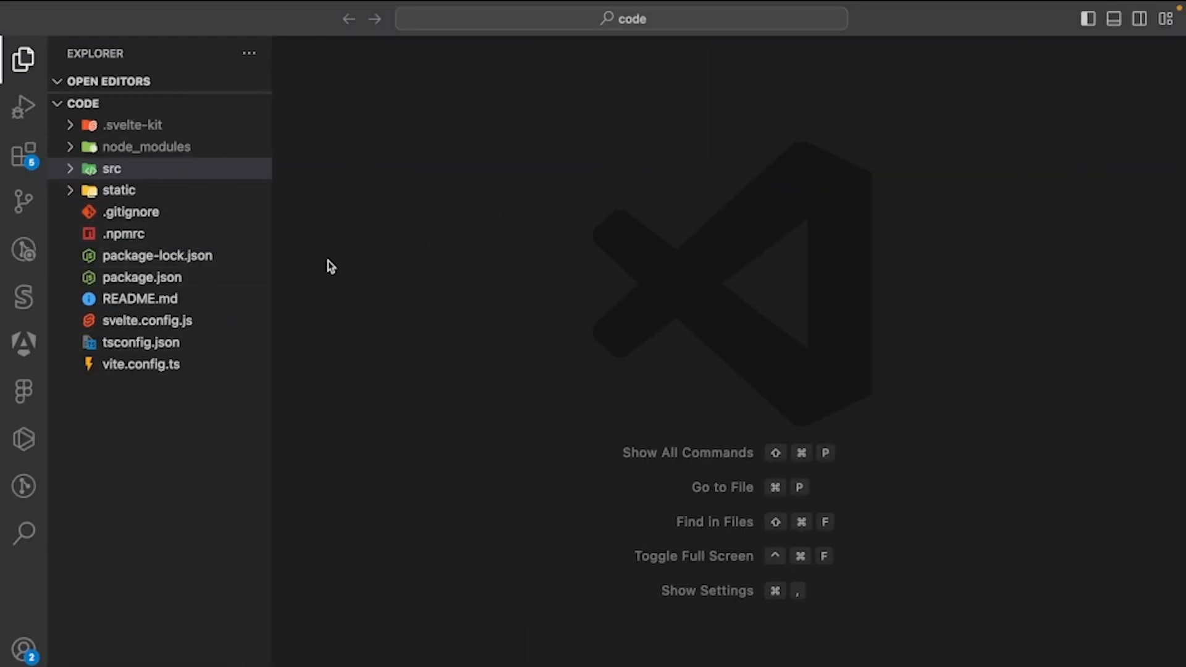
pyautogui.hotkey('ctrl', '`')
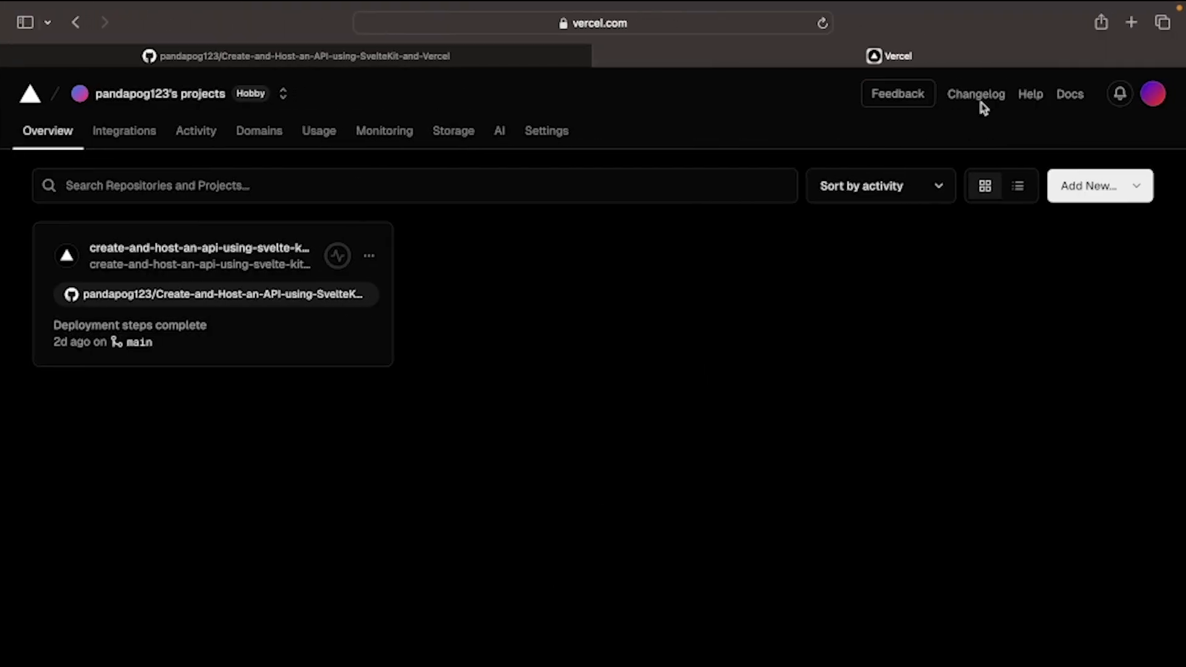
# Open the GitHub Docs article "Uploading a project to GitHub" in a new browser tab
pyautogui.press('super+t')
pyautogui.write('gith')
pyautogui.press('Return')
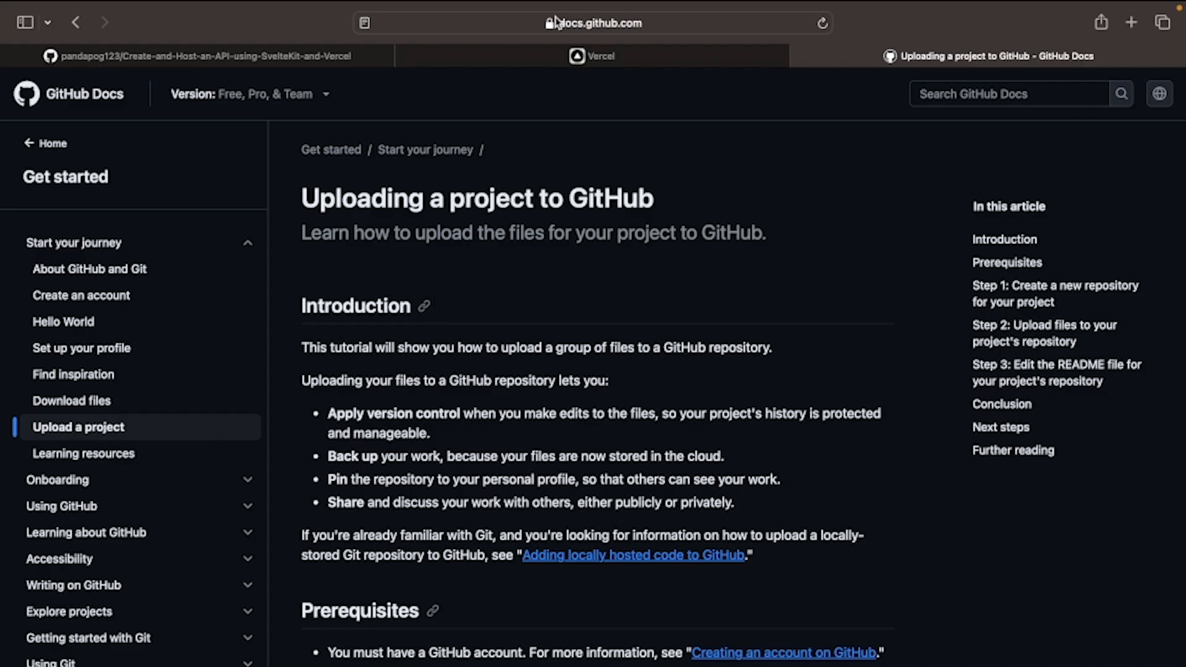
# Read through the article's steps on creating a repository, uploading project files and editing the README
pyautogui.click(602, 25)
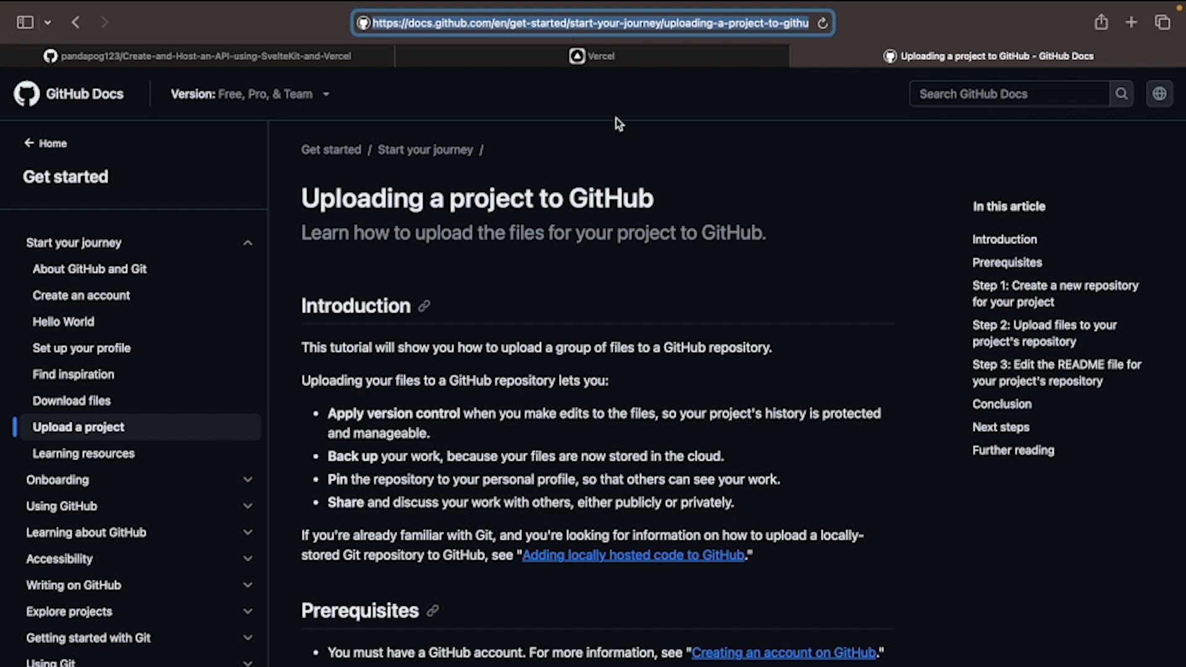
pyautogui.click(684, 283)
pyautogui.scroll(-10, 683, 283)
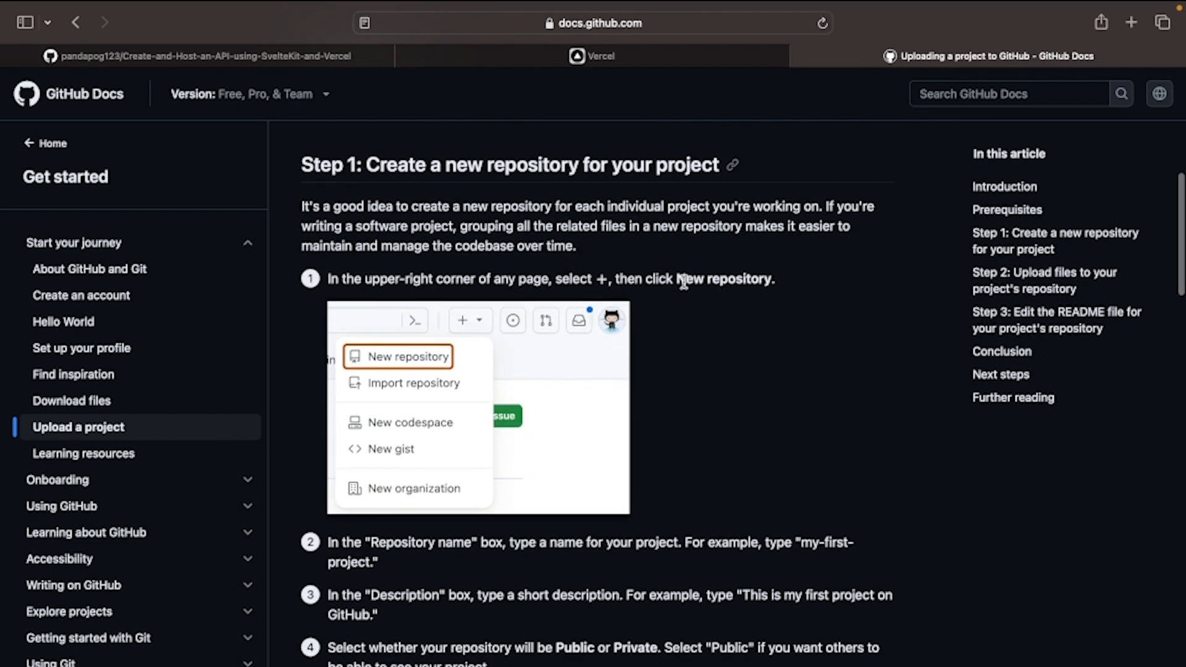
pyautogui.scroll(-15, 684, 283)
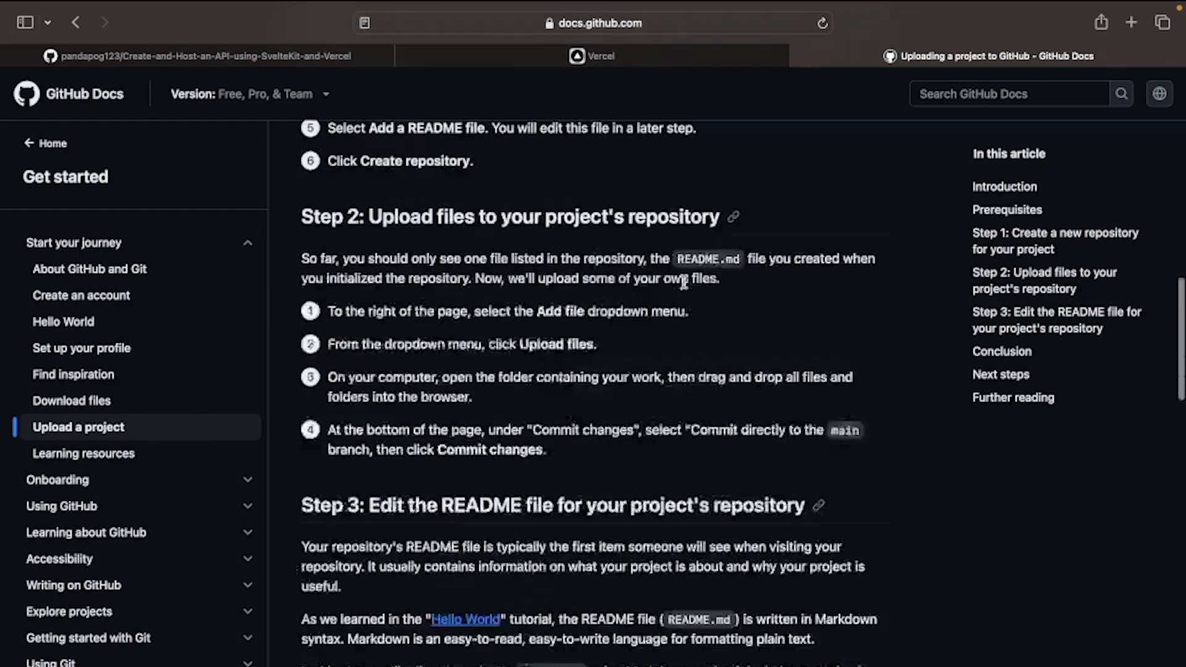
pyautogui.scroll(20, 682, 275)
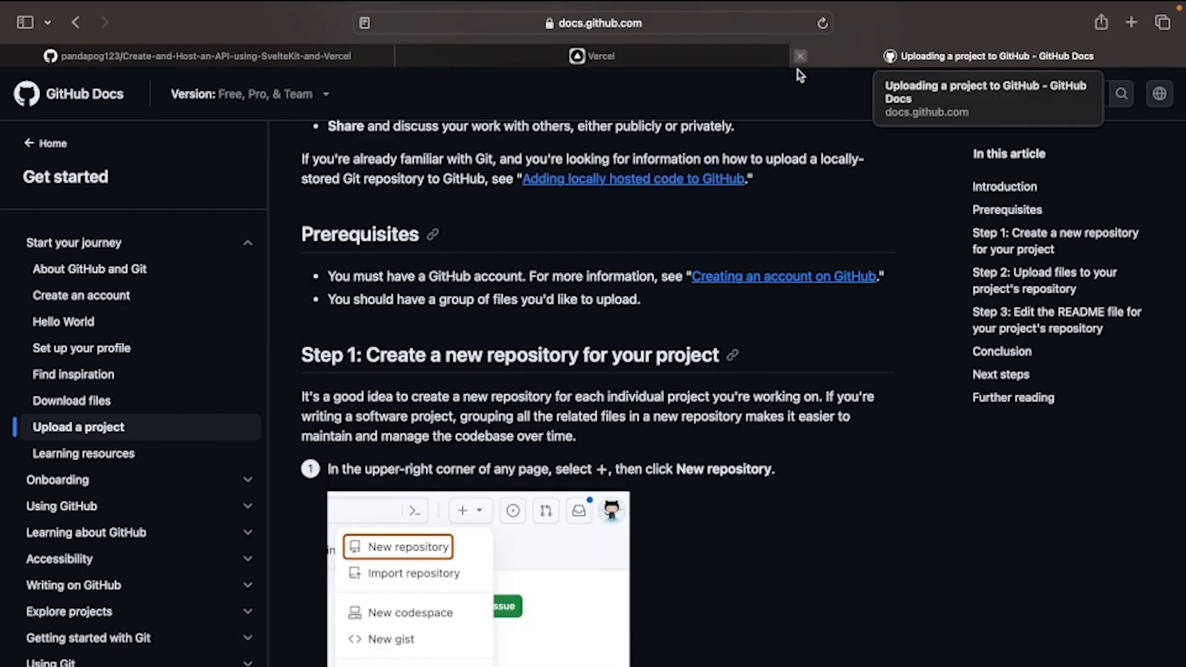
pyautogui.scroll(-15, 758, 336)
pyautogui.scroll(-2, 758, 336)
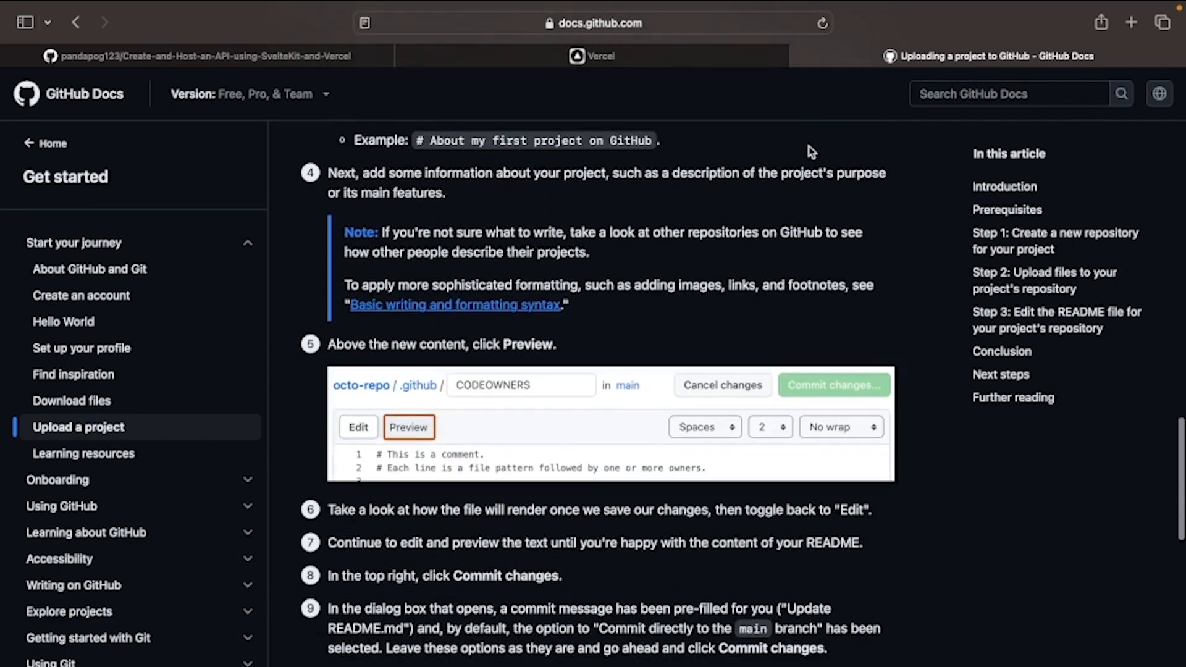
# Return to the Vercel dashboard, log out of the account and log back in with GitHub
pyautogui.click(702, 58)
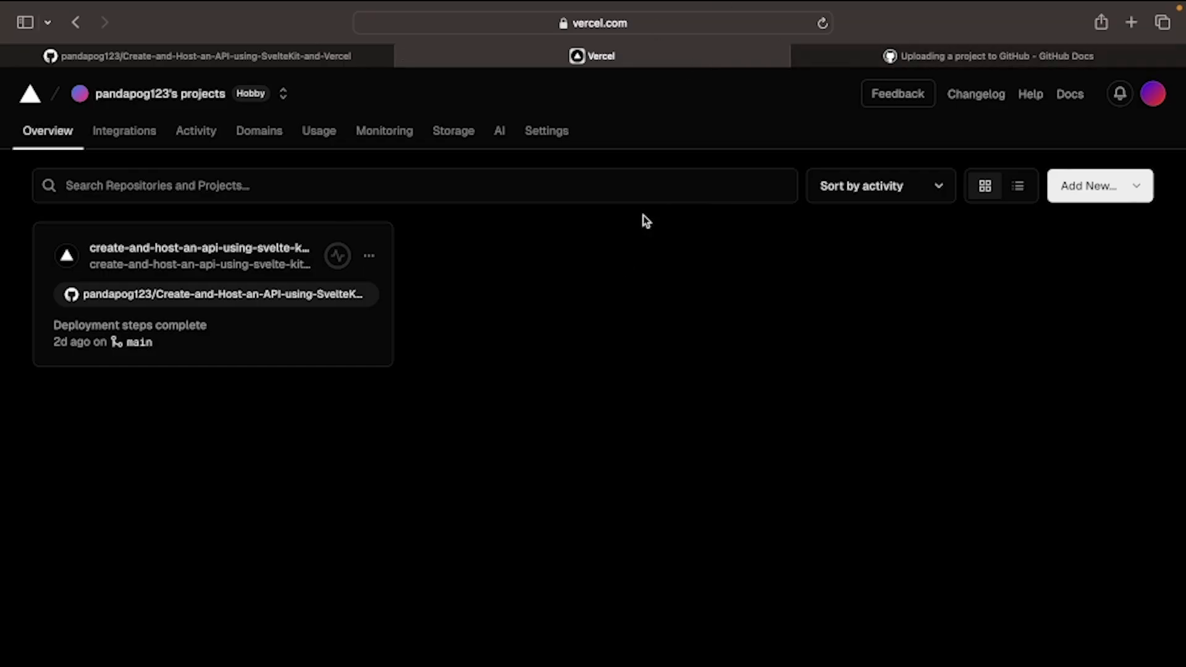
pyautogui.click(1153, 95)
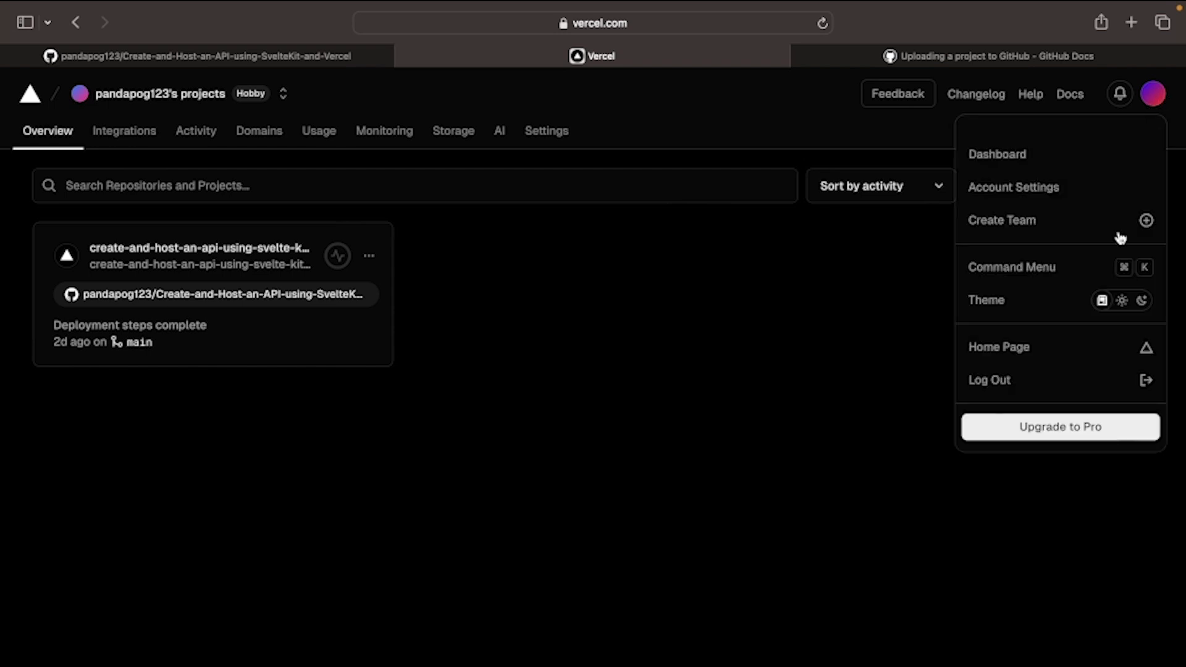
pyautogui.click(1028, 378)
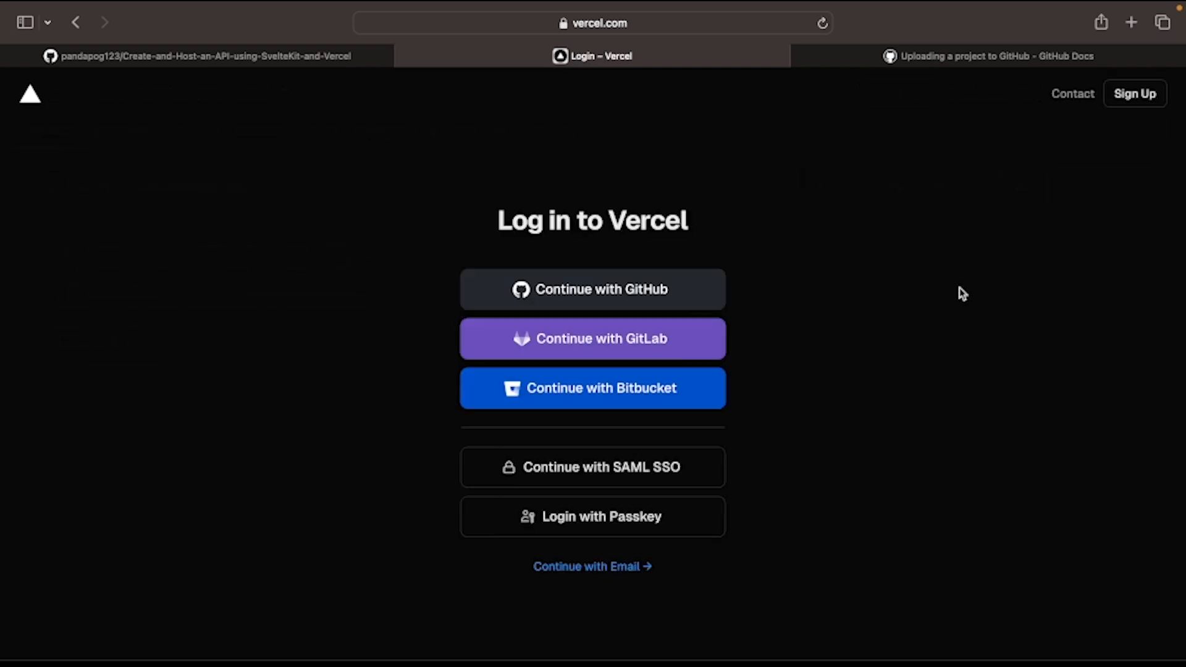
pyautogui.click(589, 291)
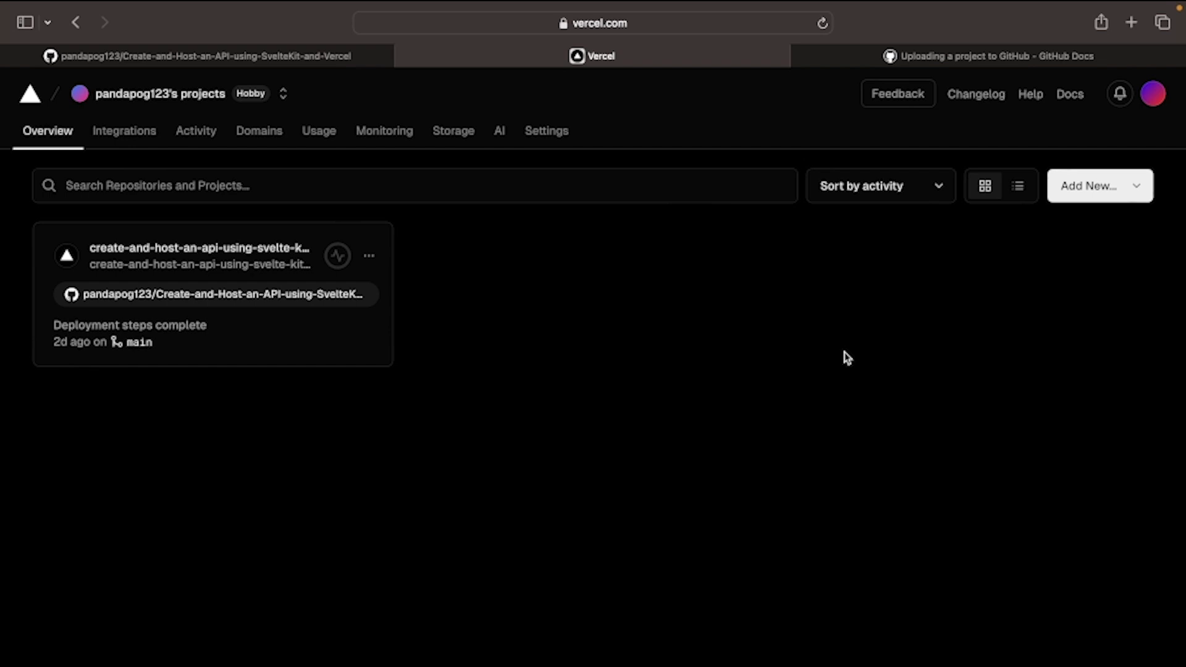
pyautogui.click(1153, 100)
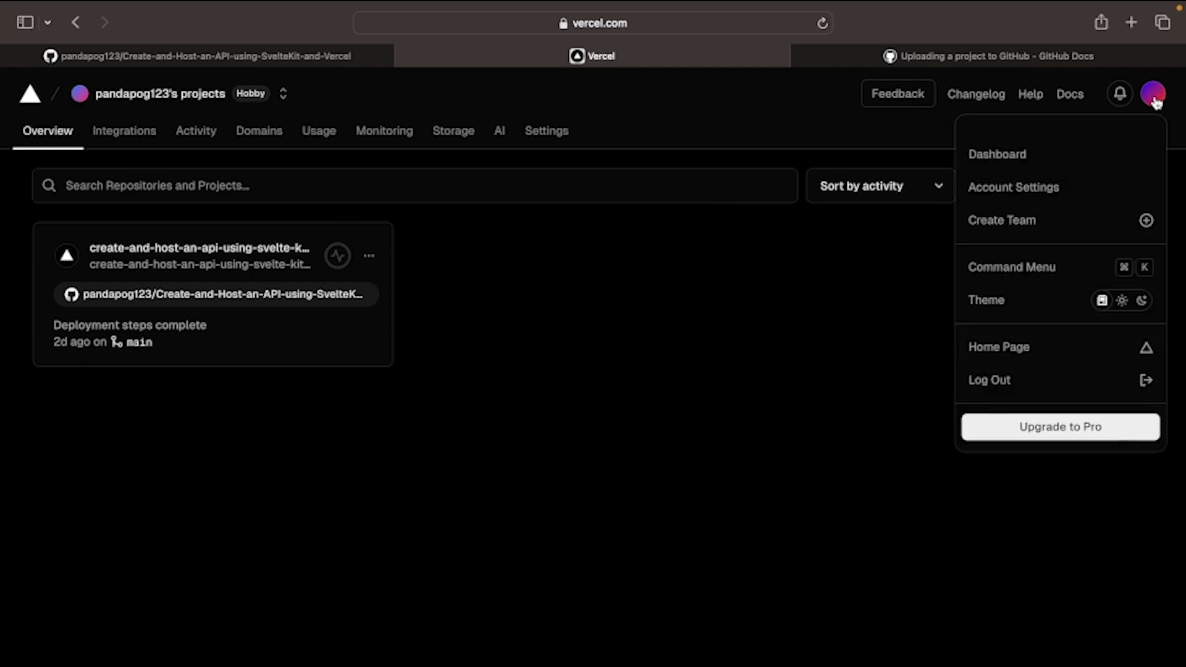
pyautogui.click(667, 243)
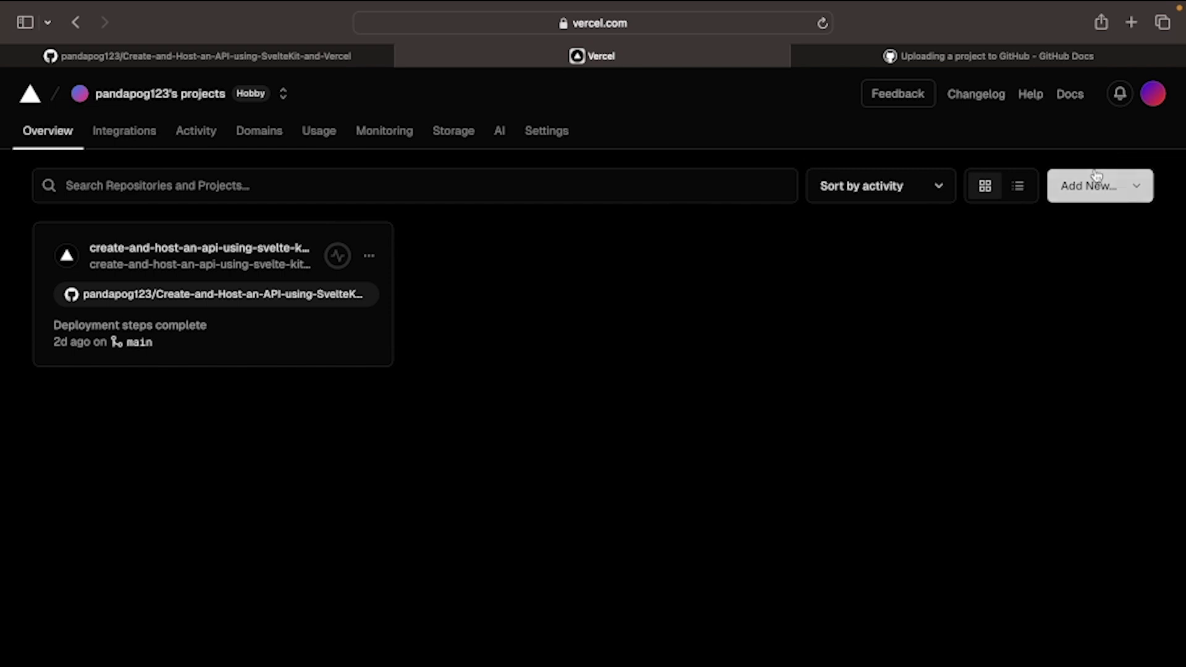
# Start adding a new project in Vercel and review the Git repositories offered for import
pyautogui.click(1135, 186)
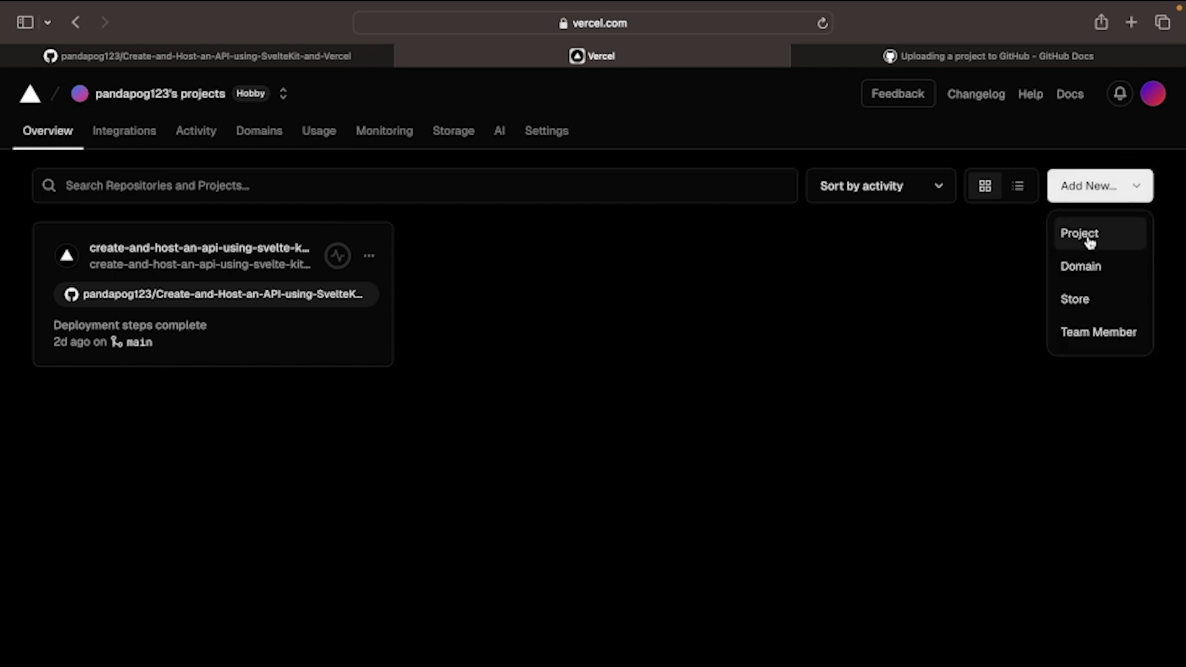
pyautogui.click(1111, 194)
pyautogui.click(1127, 198)
pyautogui.click(1115, 232)
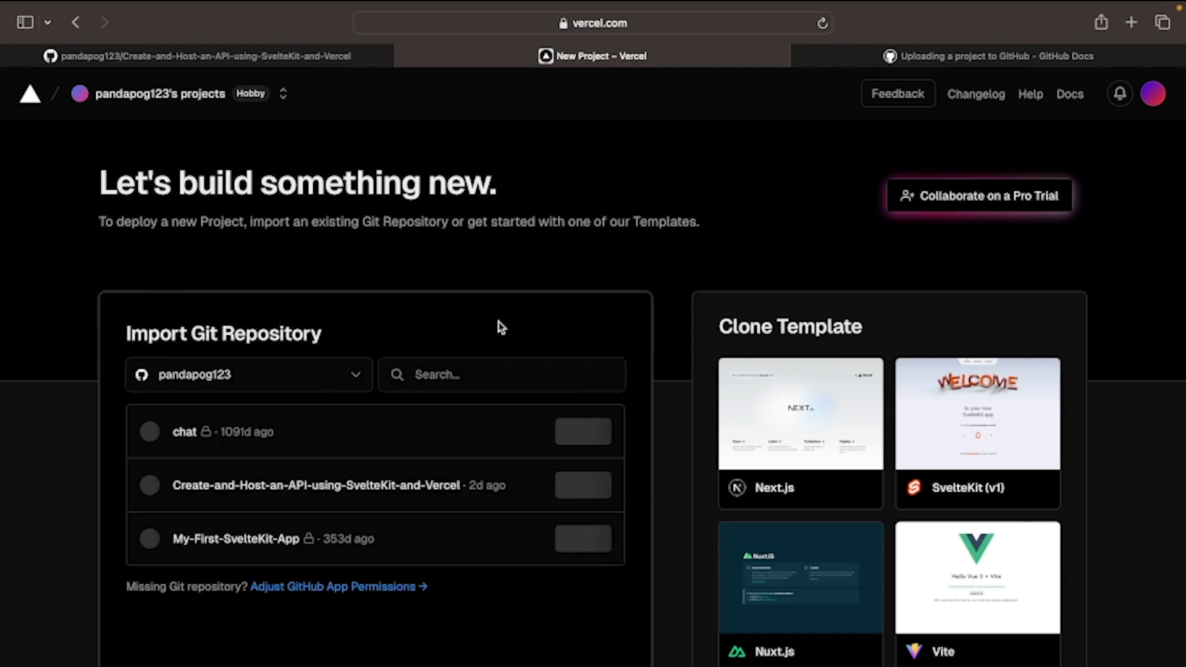
pyautogui.moveTo(161, 334); pyautogui.dragTo(338, 334)
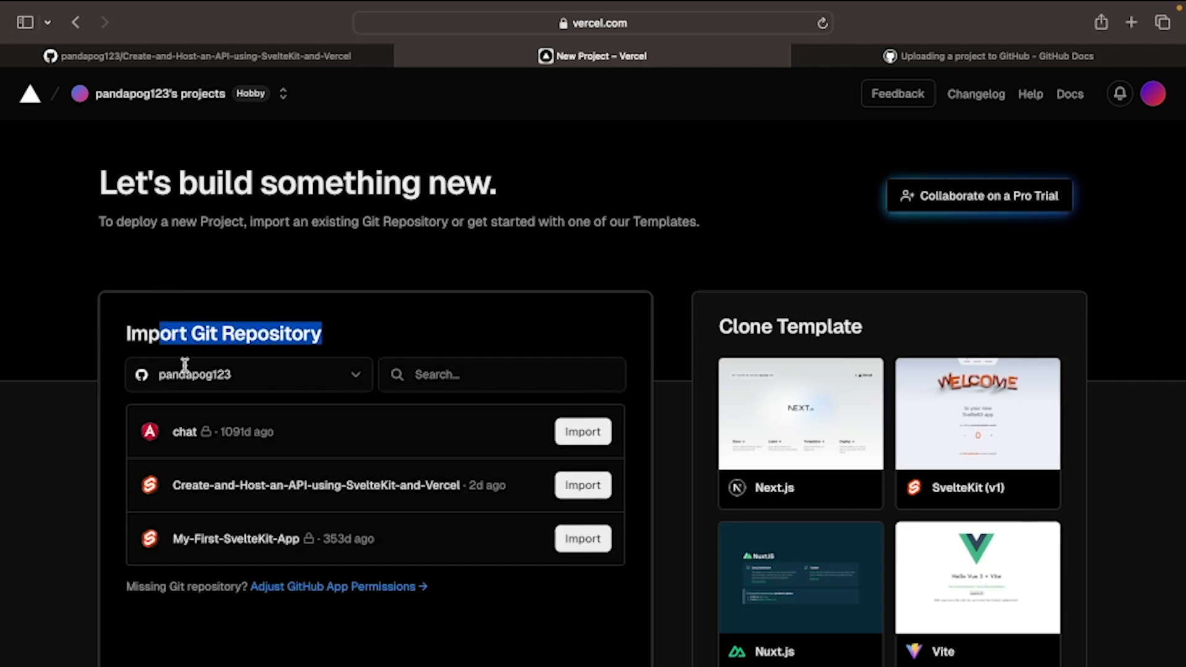
pyautogui.scroll(-2, 405, 413)
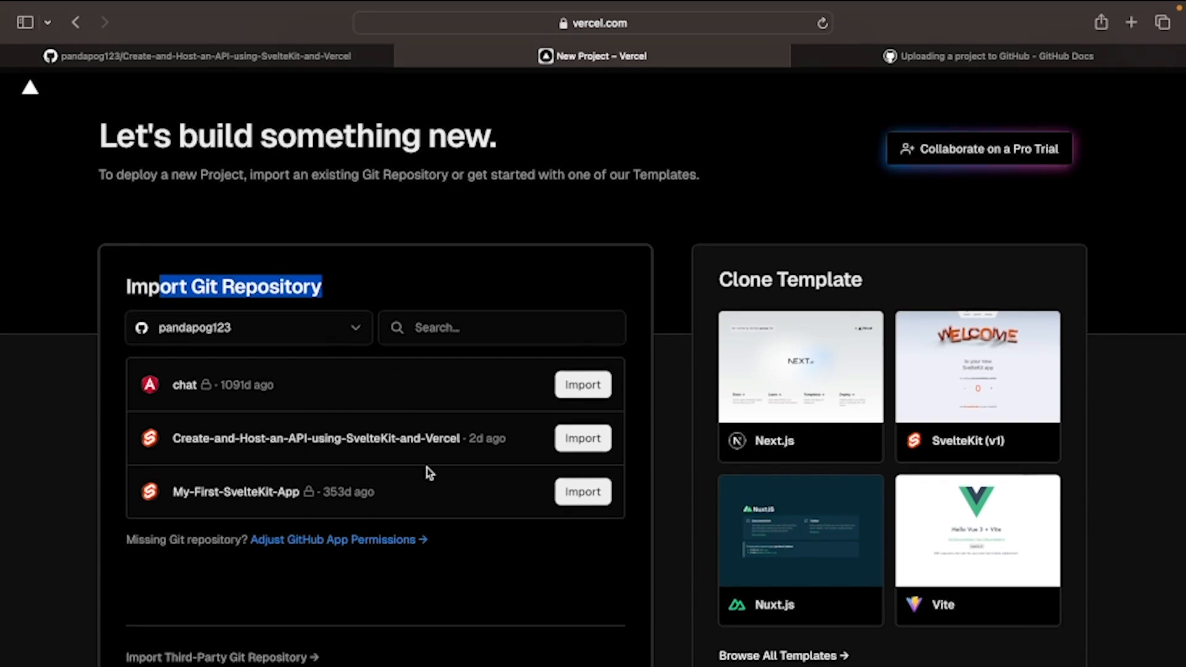
pyautogui.click(343, 525)
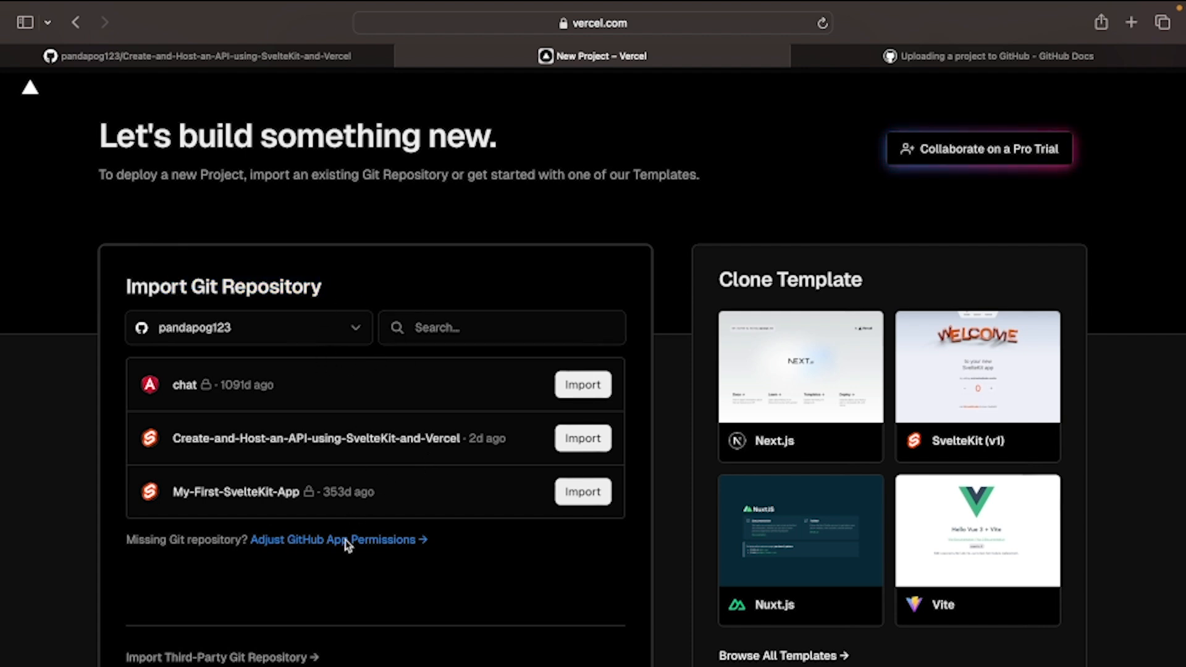
# Open the Vercel app's GitHub permissions for the personal account and request access confirmation through GitHub Mobile
pyautogui.click(319, 543)
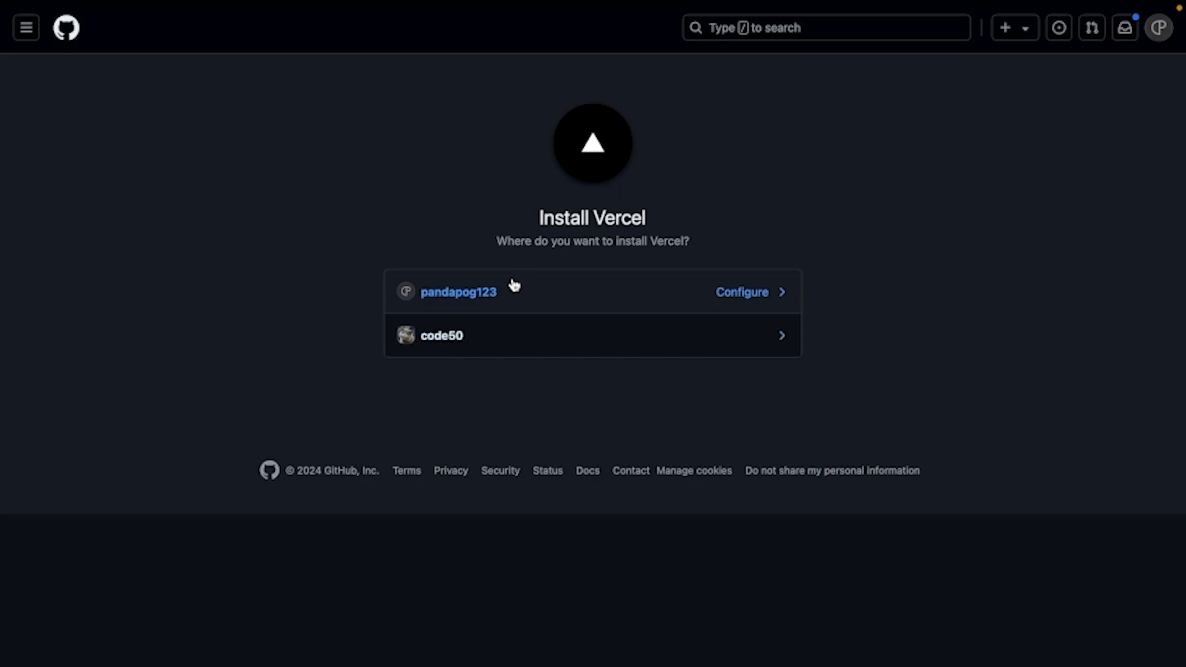
pyautogui.click(505, 292)
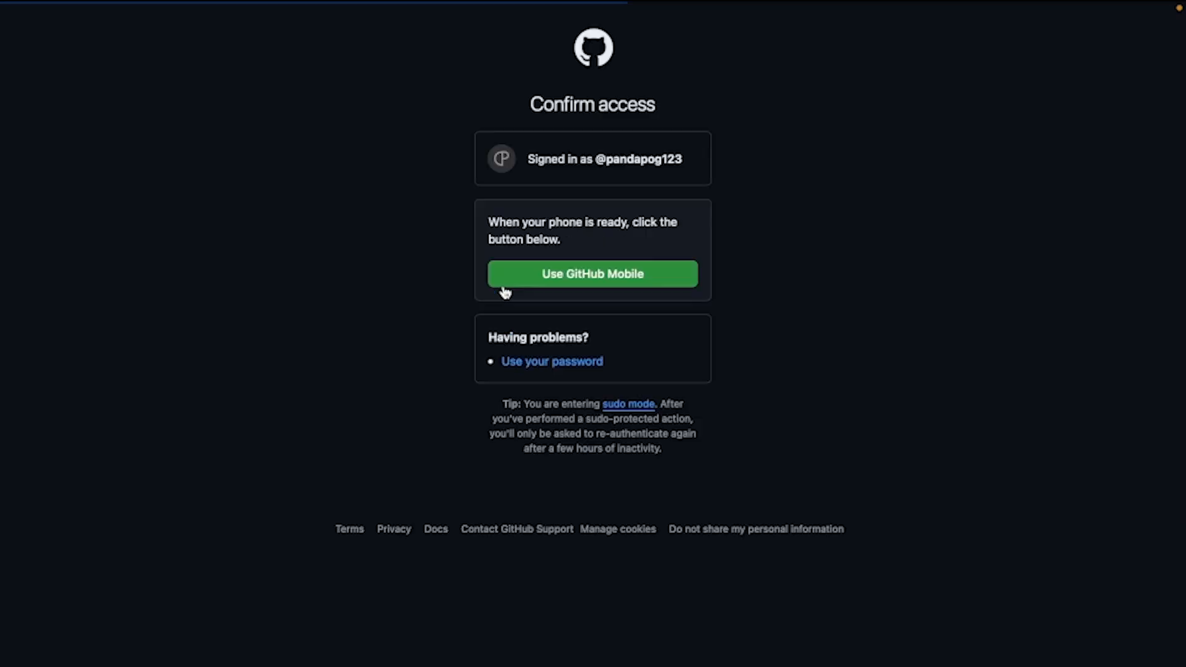
pyautogui.click(556, 281)
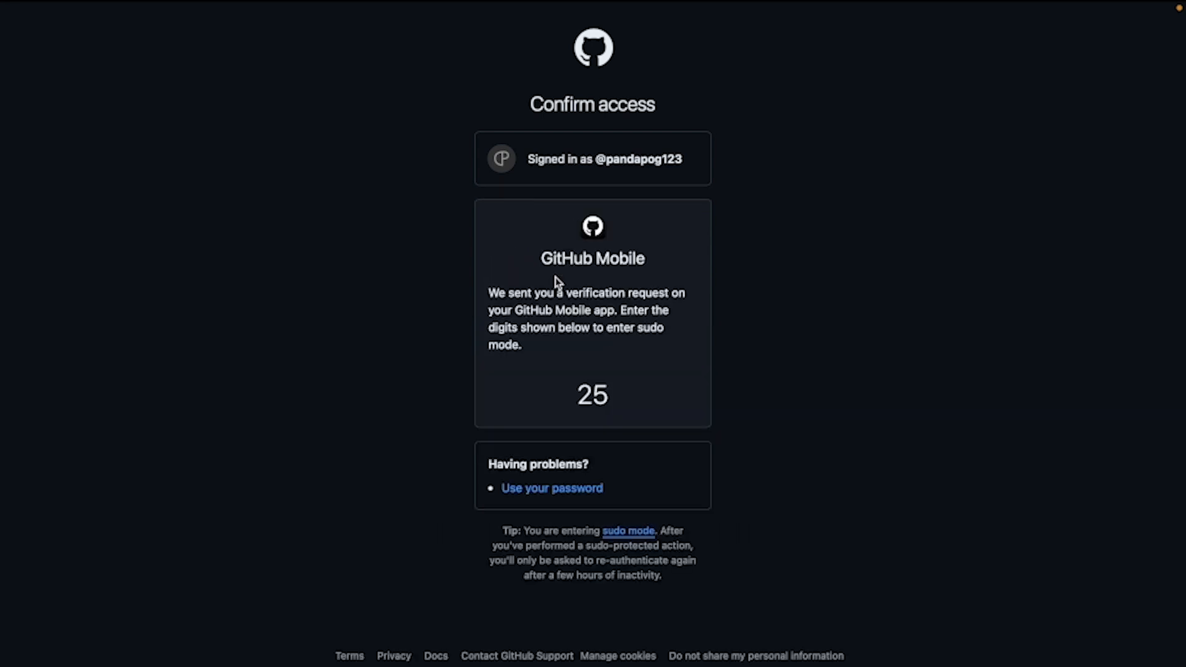
# Review which repositories Vercel may use under Repository access, then return to the Vercel new project page
pyautogui.scroll(-10, 555, 277)
pyautogui.scroll(-3, 555, 277)
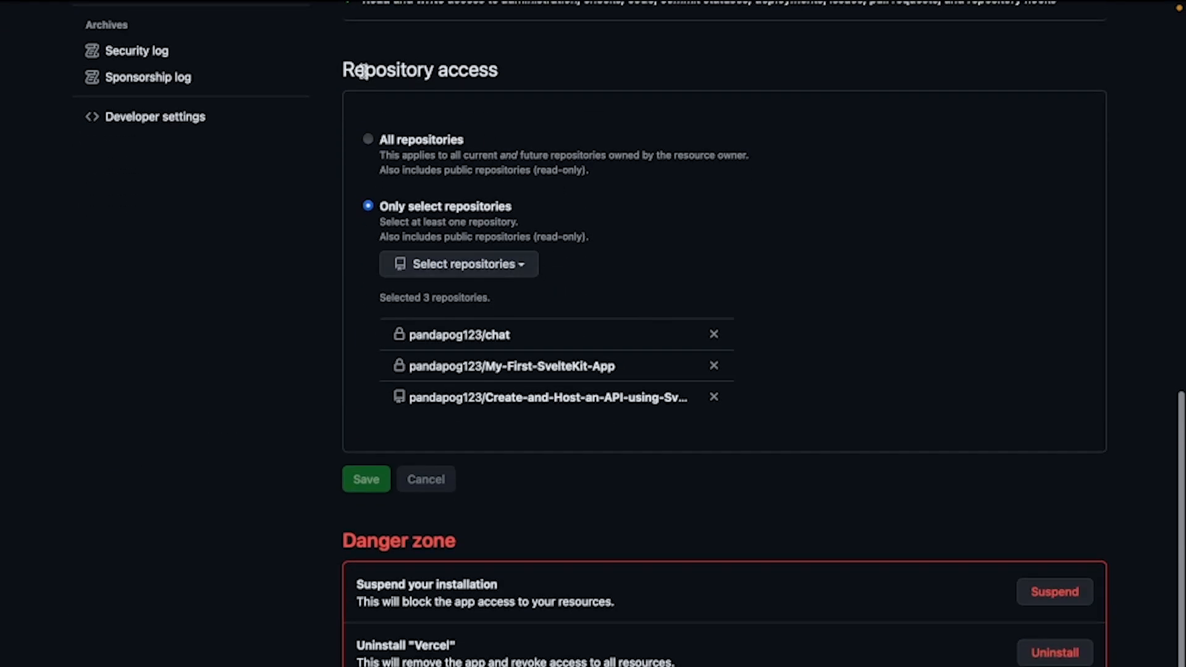
pyautogui.moveTo(365, 70); pyautogui.dragTo(575, 72)
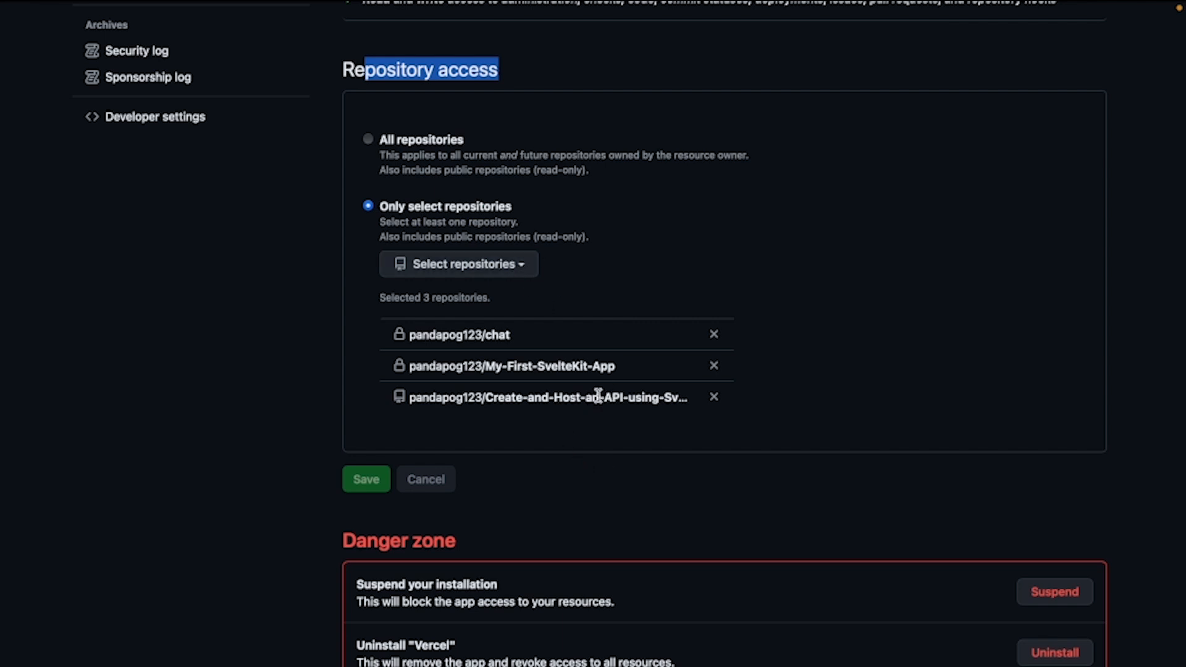
pyautogui.moveTo(443, 5)
pyautogui.moveTo(5, 35)
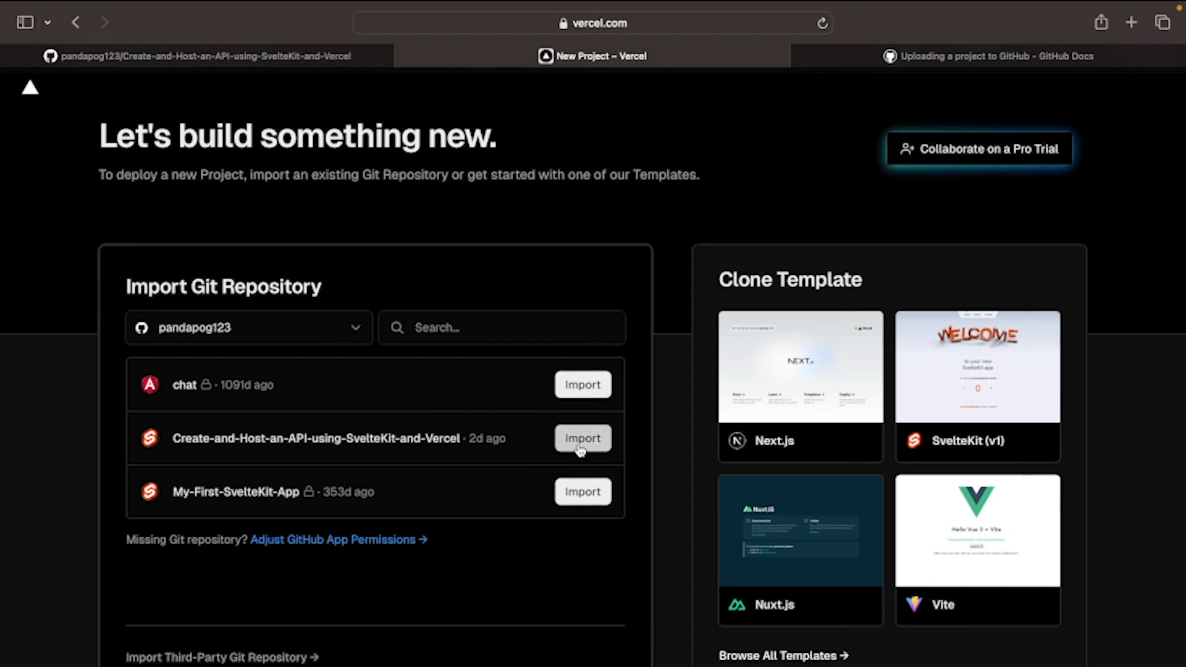
# Start importing the Create-and-Host-an-API-using-SvelteKit-and-Vercel repository and review its project configuration, including the framework preset
pyautogui.click(580, 446)
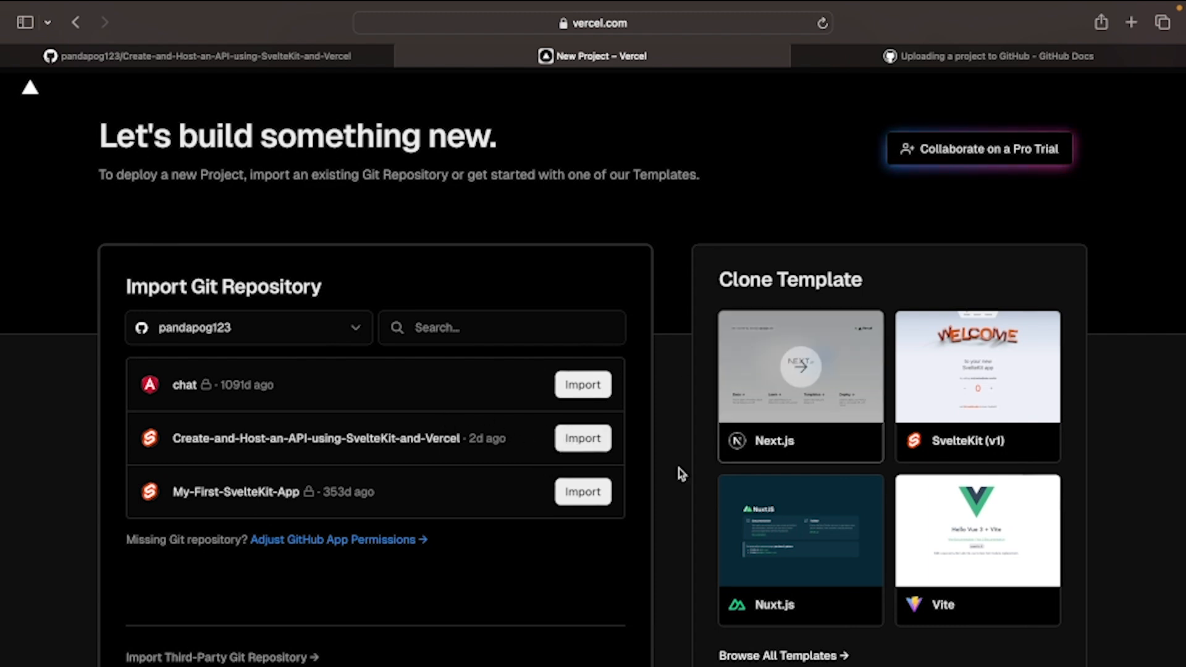
pyautogui.scroll(-5, 678, 381)
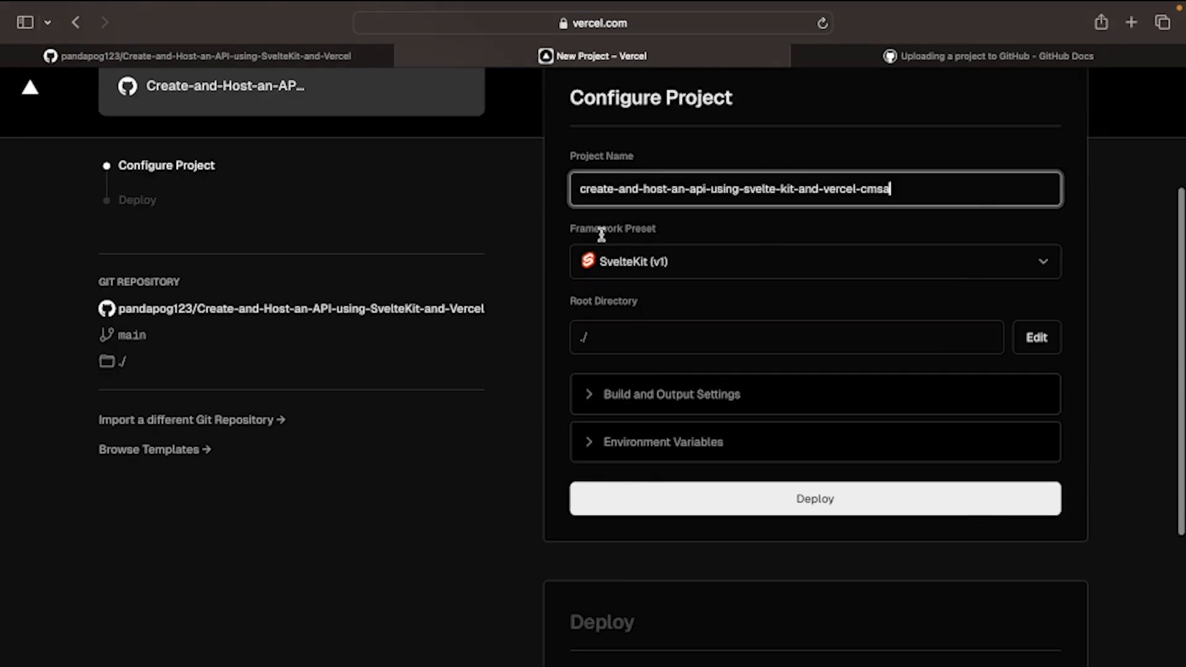
pyautogui.moveTo(625, 229); pyautogui.dragTo(646, 229)
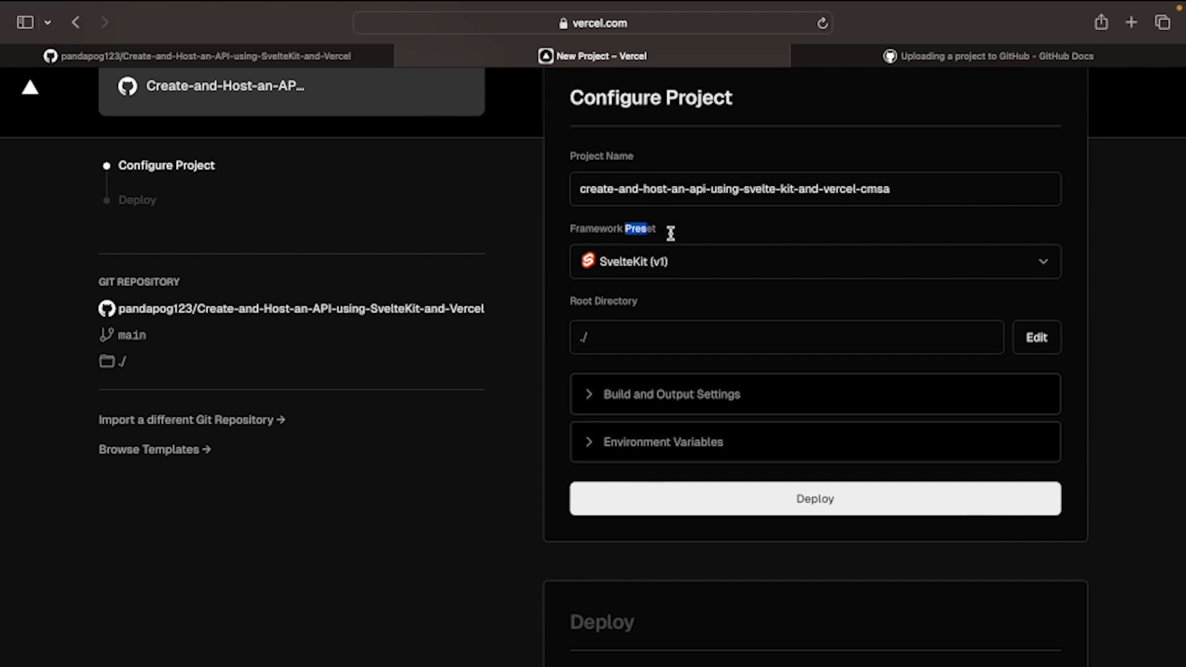
pyautogui.scroll(-1, 670, 233)
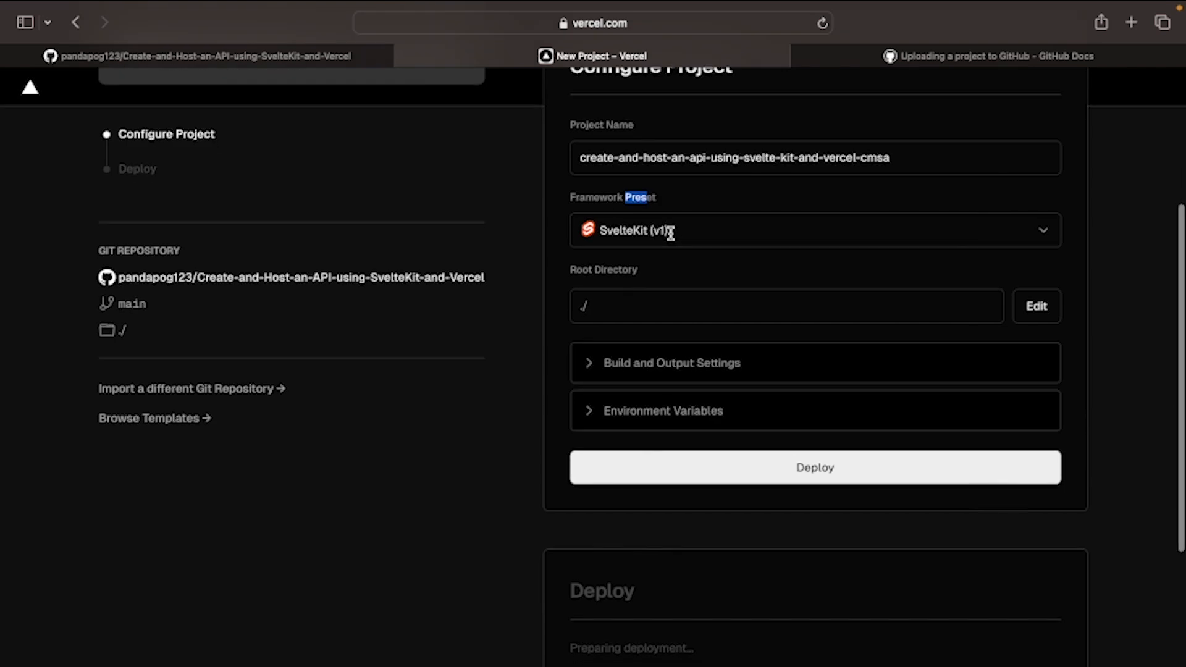
pyautogui.scroll(5, 670, 233)
pyautogui.scroll(-2, 659, 290)
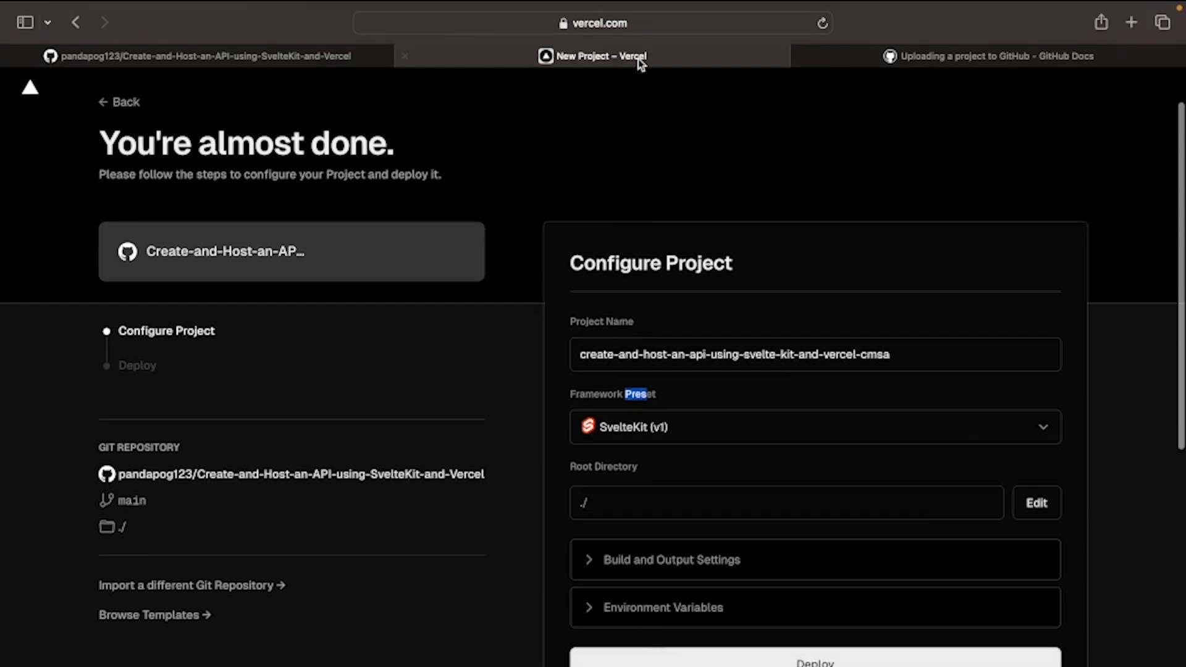
# Go back to the Vercel dashboard, open the existing create-and-host-an-api-using-svelte-kit-and-vercel project and visit its production deployment
pyautogui.click(147, 49)
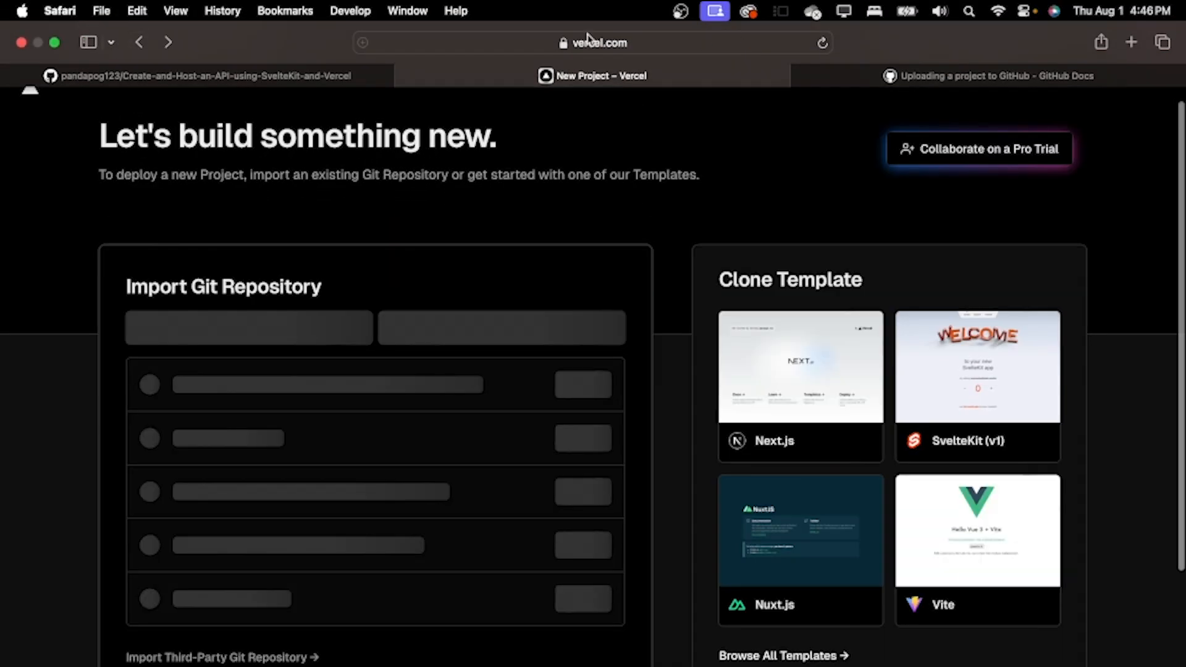
pyautogui.scroll(1, 599, 100)
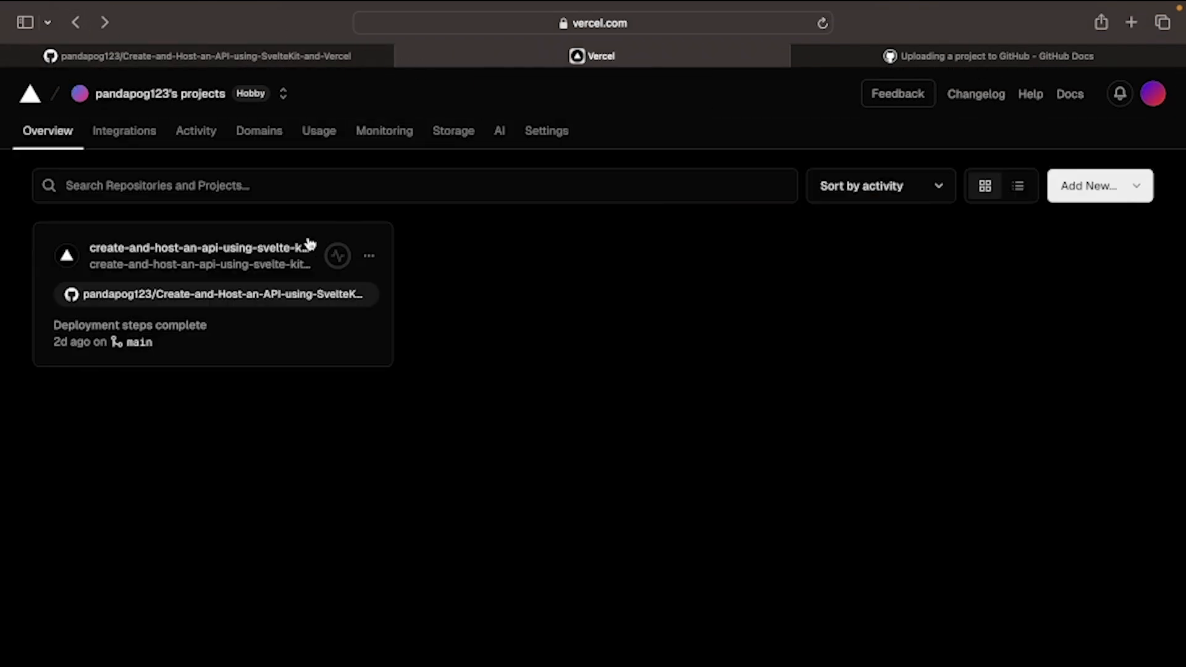
pyautogui.click(252, 247)
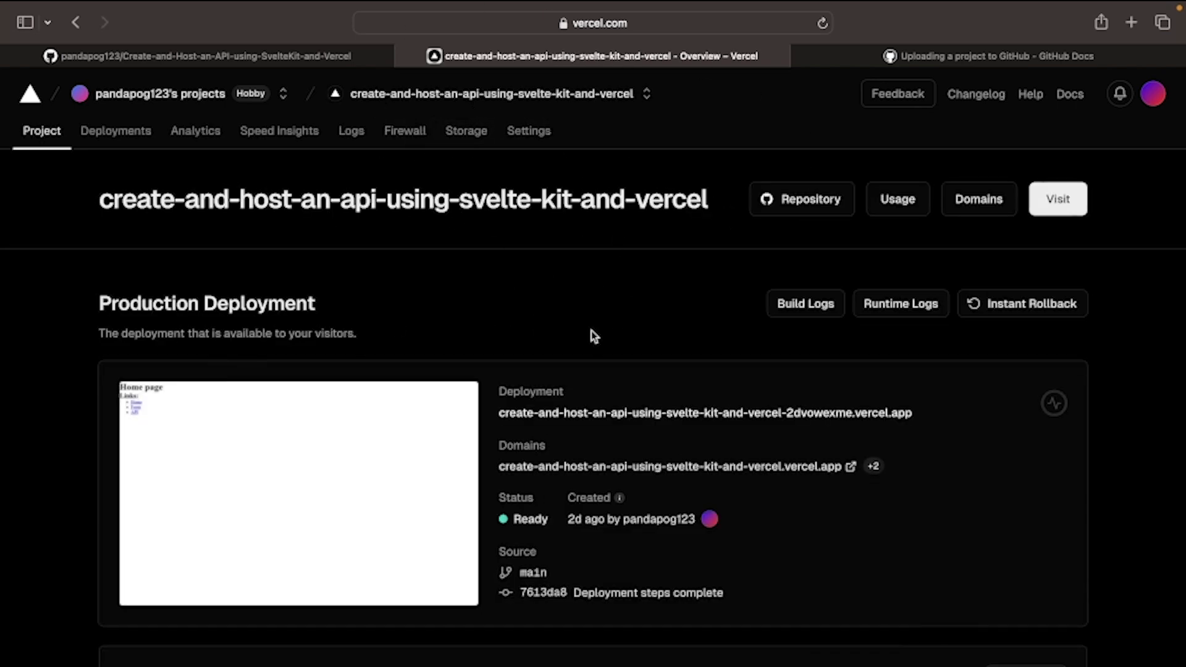
pyautogui.scroll(-1, 418, 402)
pyautogui.click(353, 428)
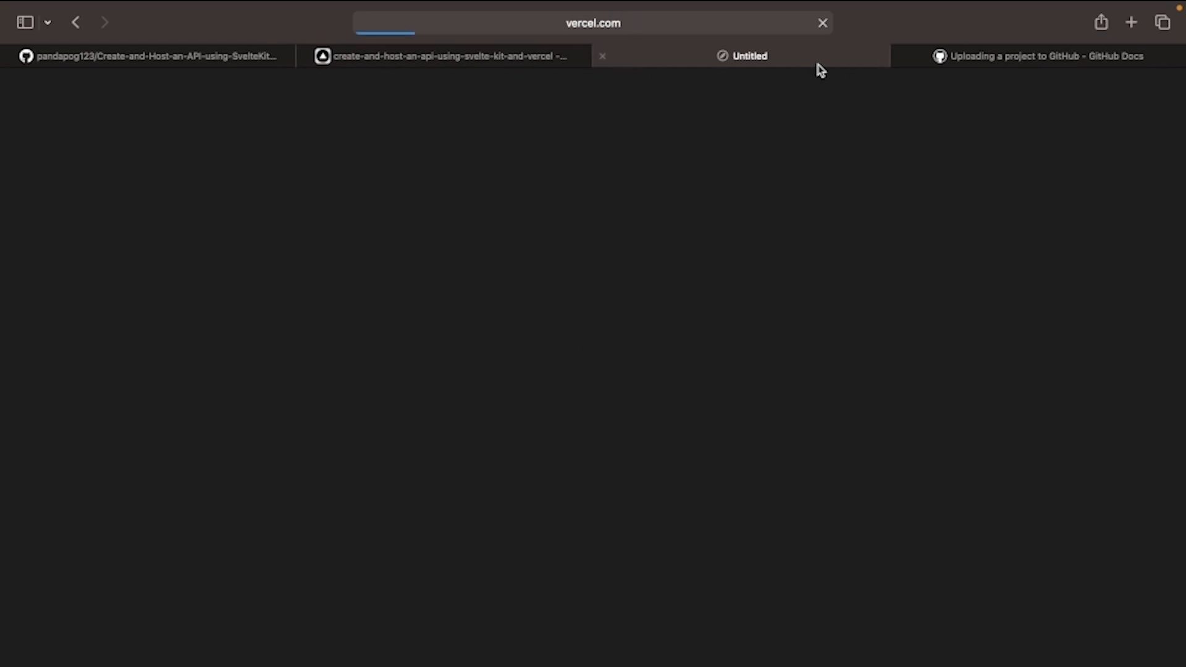